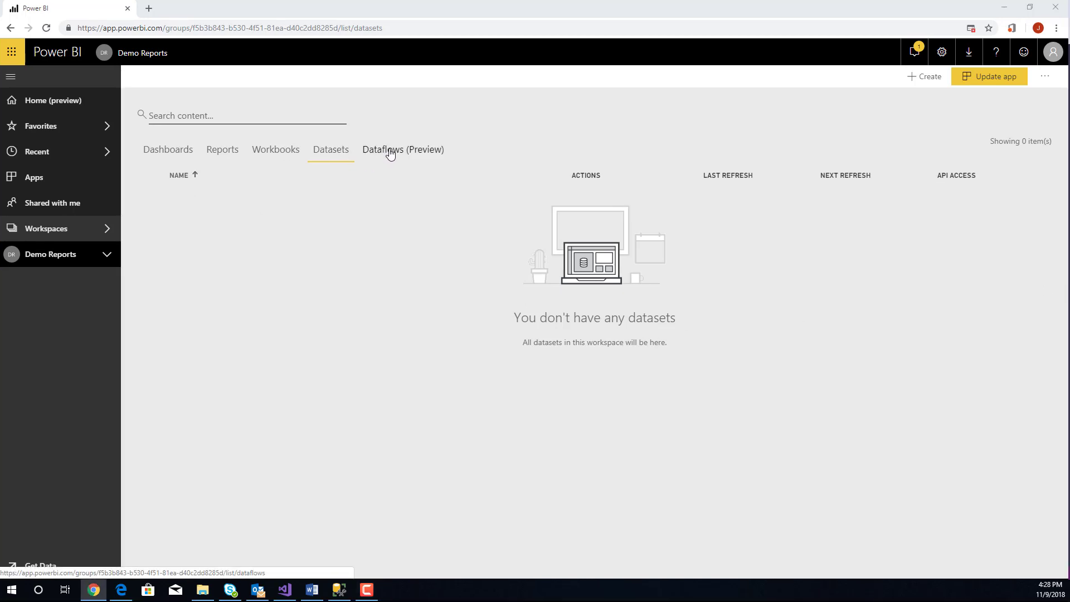
Step: Start a new dataflow in the Demo Reports workspace and add new entities with SQL Server database as the data source
left_click(390, 154)
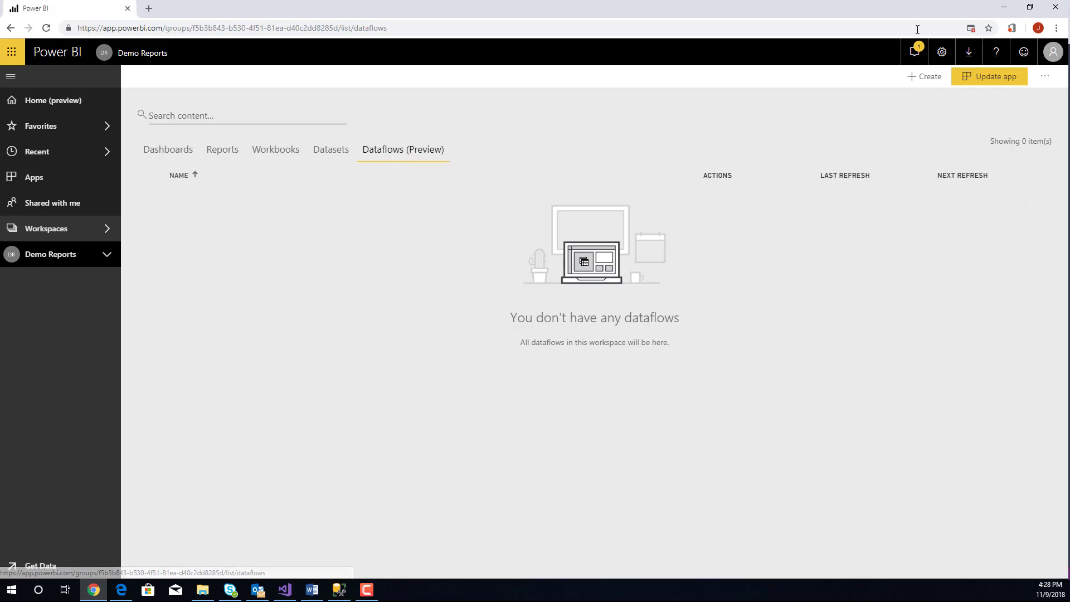
left_click(920, 78)
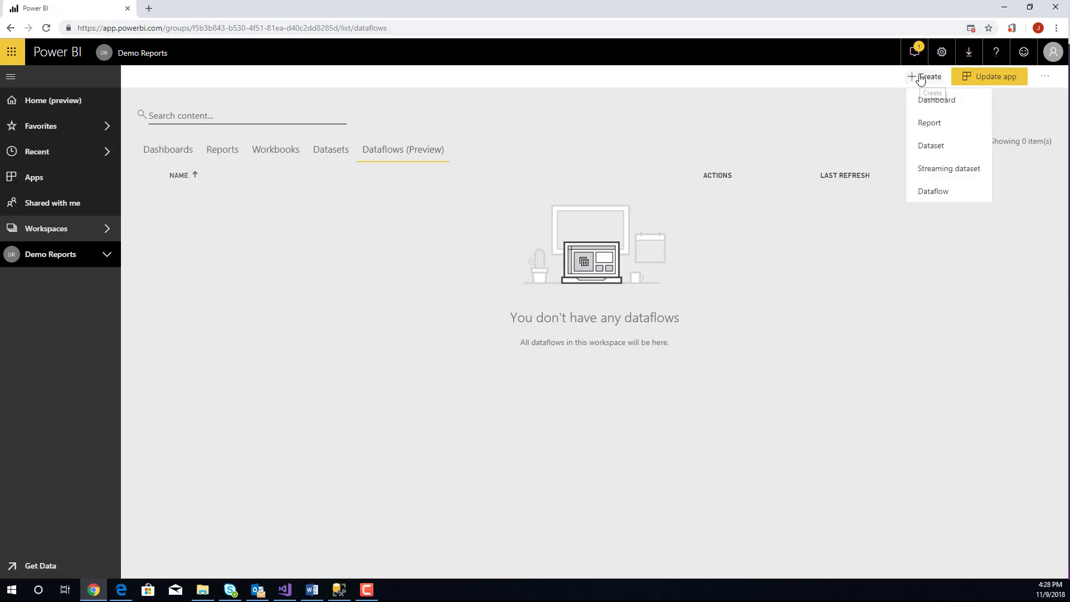
left_click(950, 192)
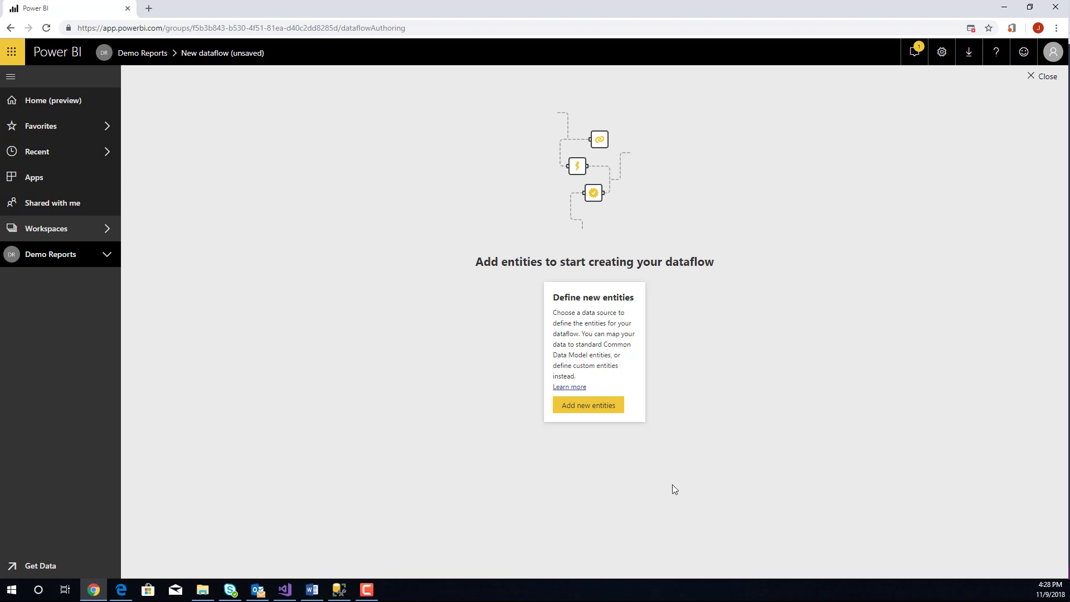
left_click(587, 411)
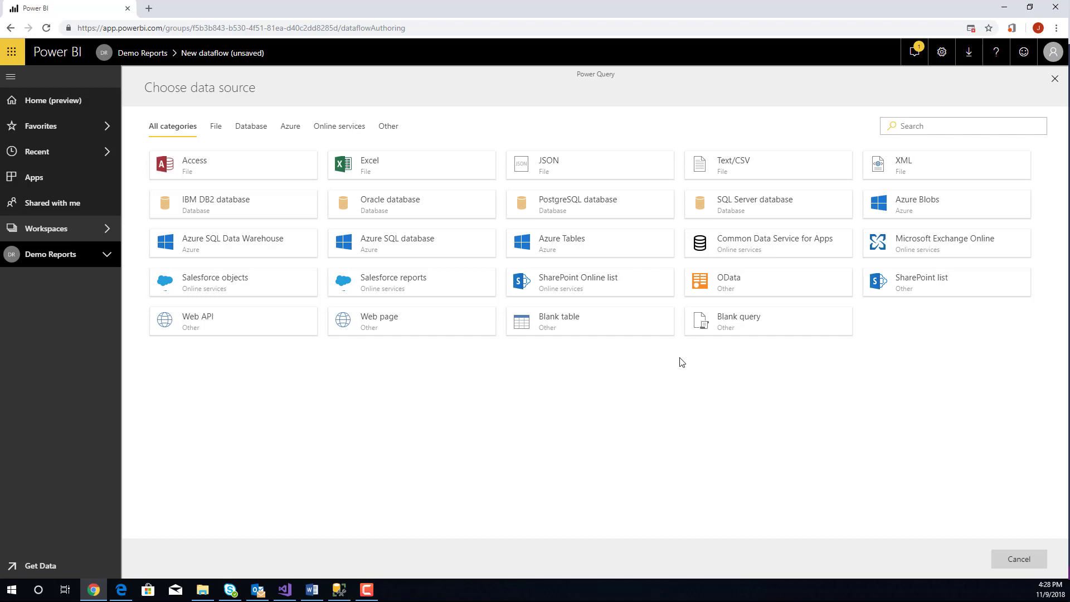
left_click(740, 213)
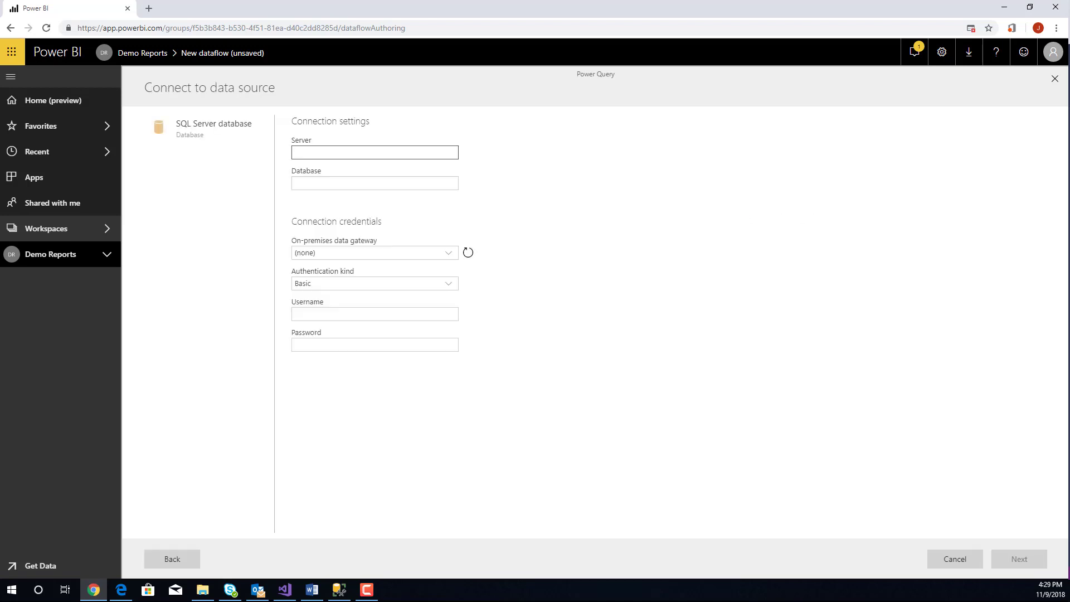
Step: Set the connection's server to tsdemoje.database.windows.net and its database to Lemonadesales
key("alt+Tab")
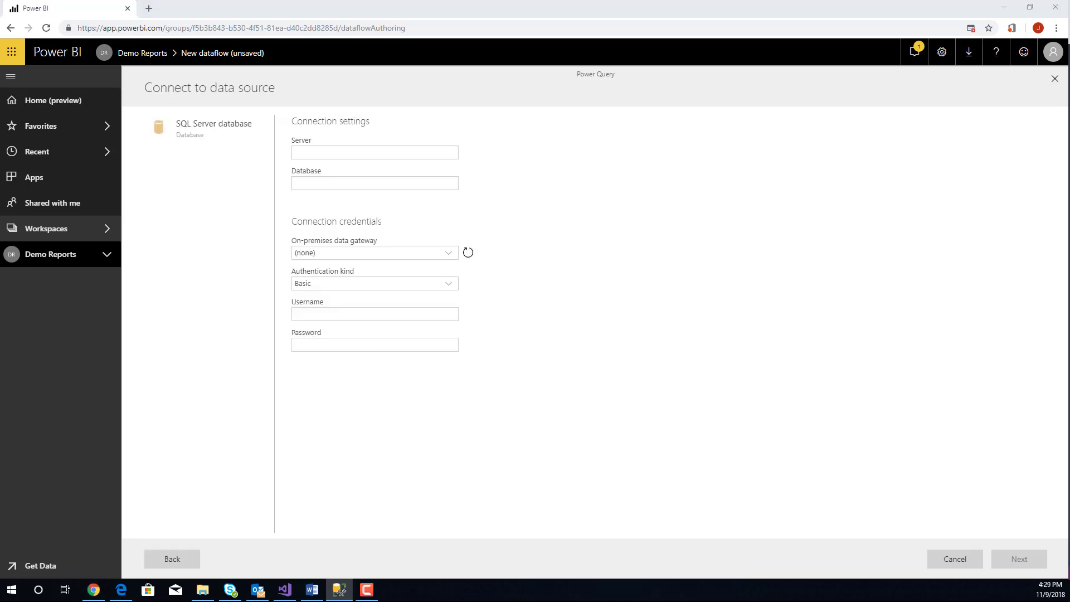
left_click(318, 152)
type("tsdemoje.database.windows.net")
left_click(377, 183)
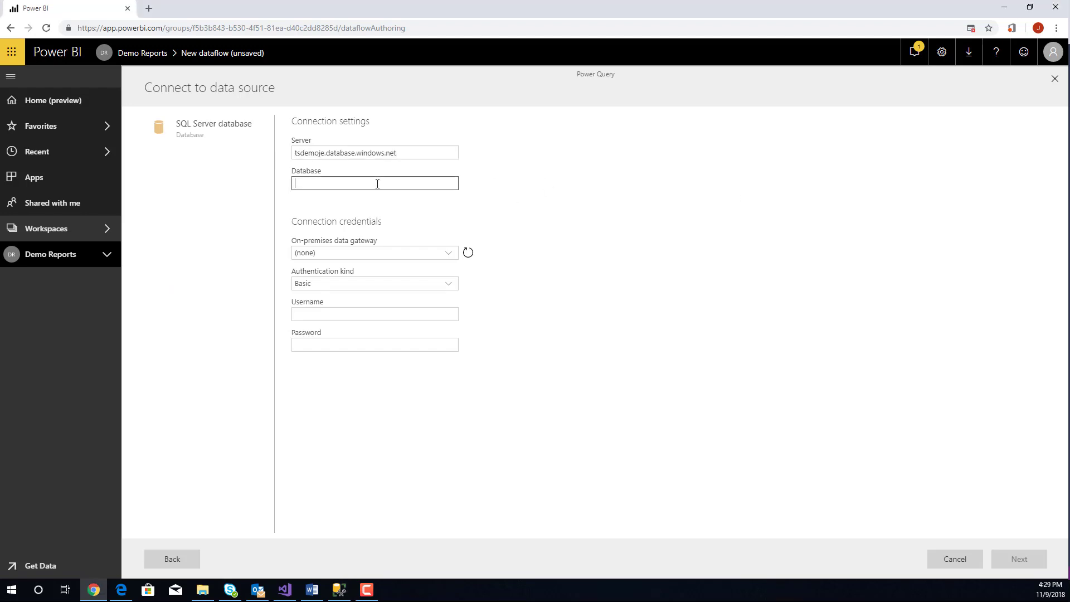
type("Lemonadesales")
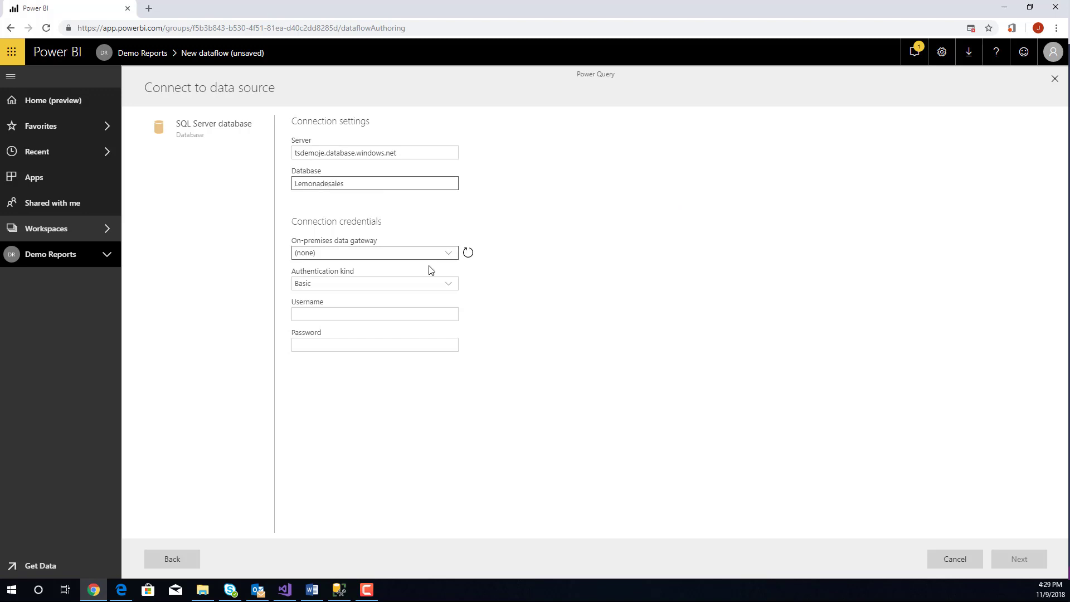
Step: Enter the database account's username and password and connect to the data source
left_click(348, 311)
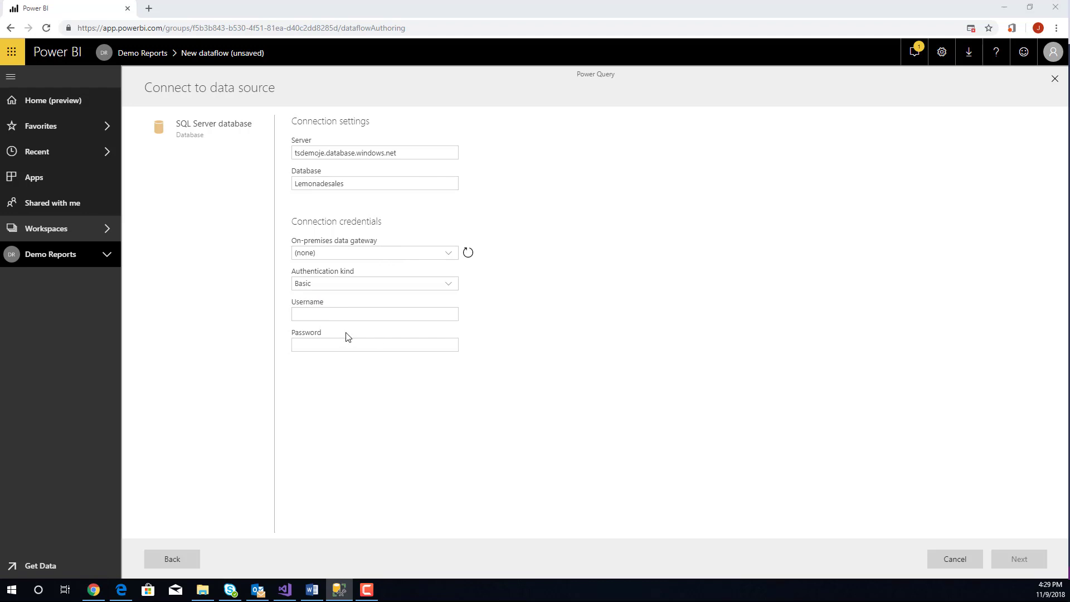
key("ctrl+v")
left_click(327, 344)
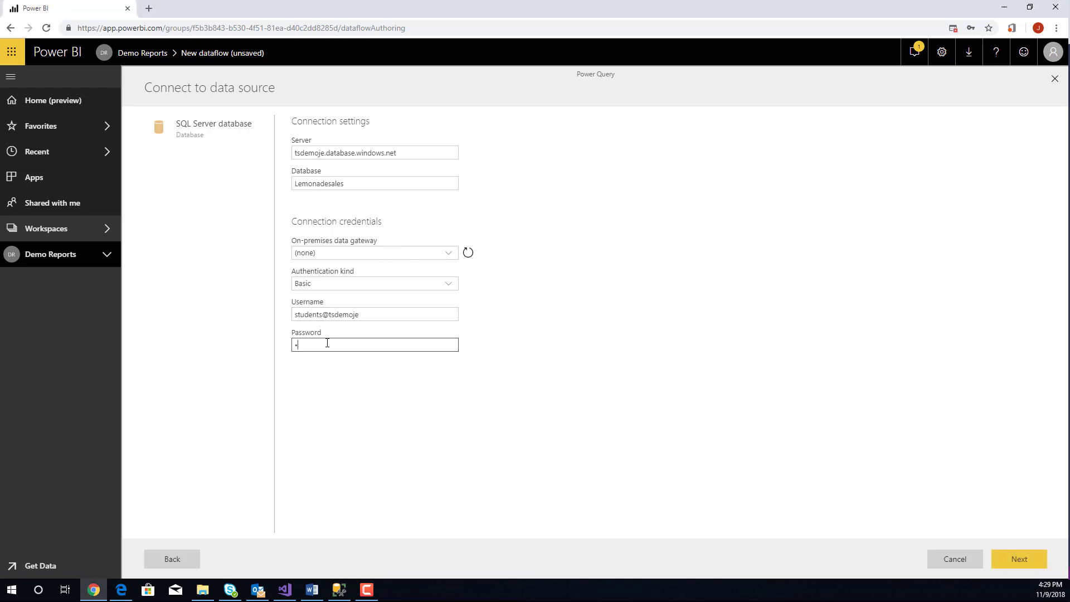
type("••••••••••")
left_click(1012, 562)
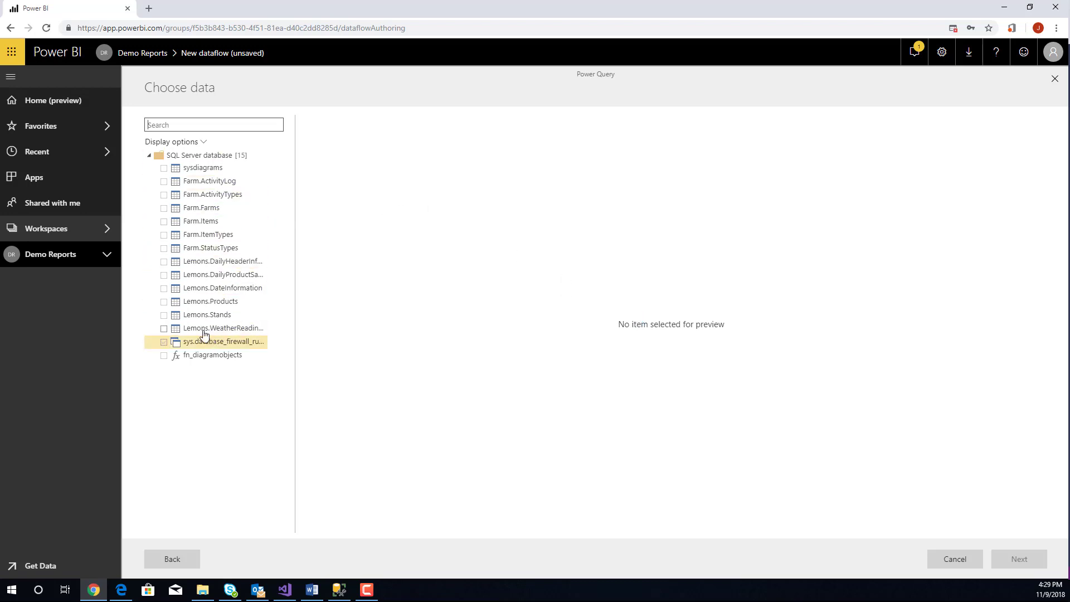
Step: Load the Lemons tables Stands, WeatherReadings, DailyProductSaleDetials, Products and DailyHeaderInformation into the query editor
left_click(163, 315)
left_click(164, 330)
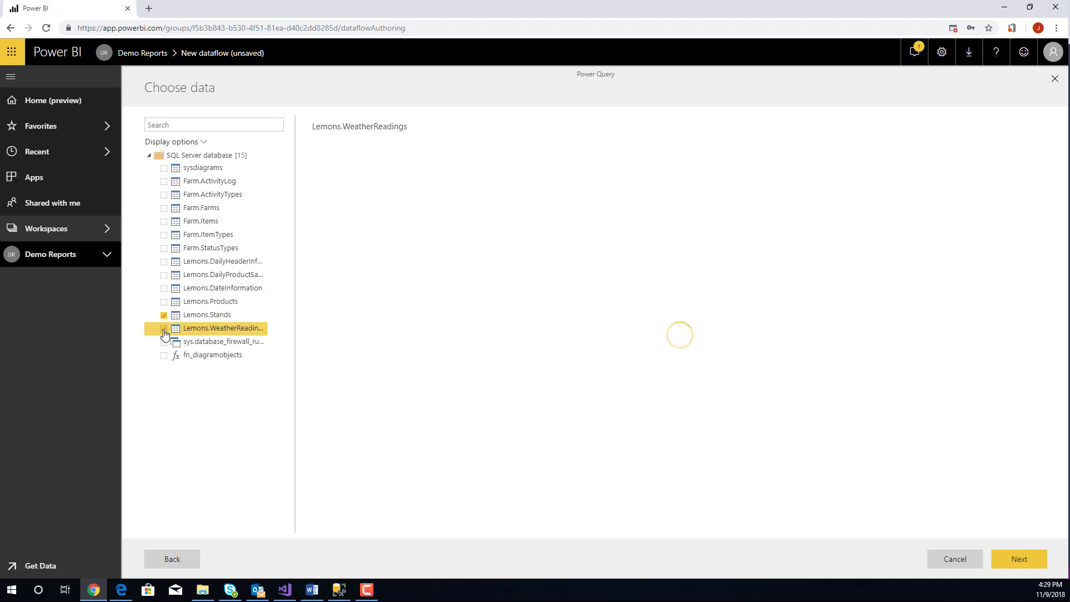
left_click(164, 275)
left_click(164, 302)
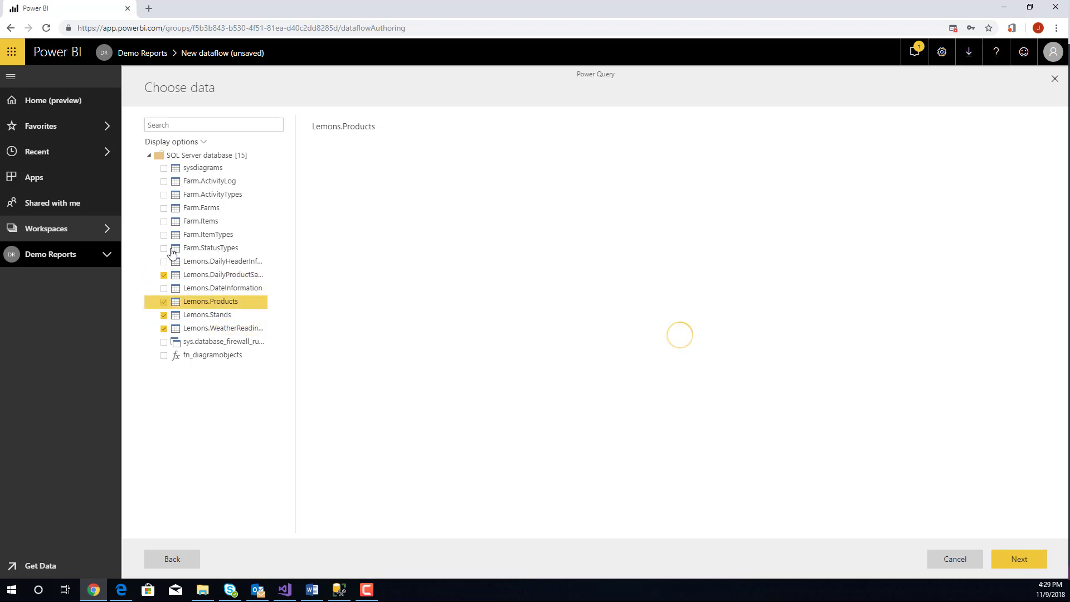
left_click(164, 261)
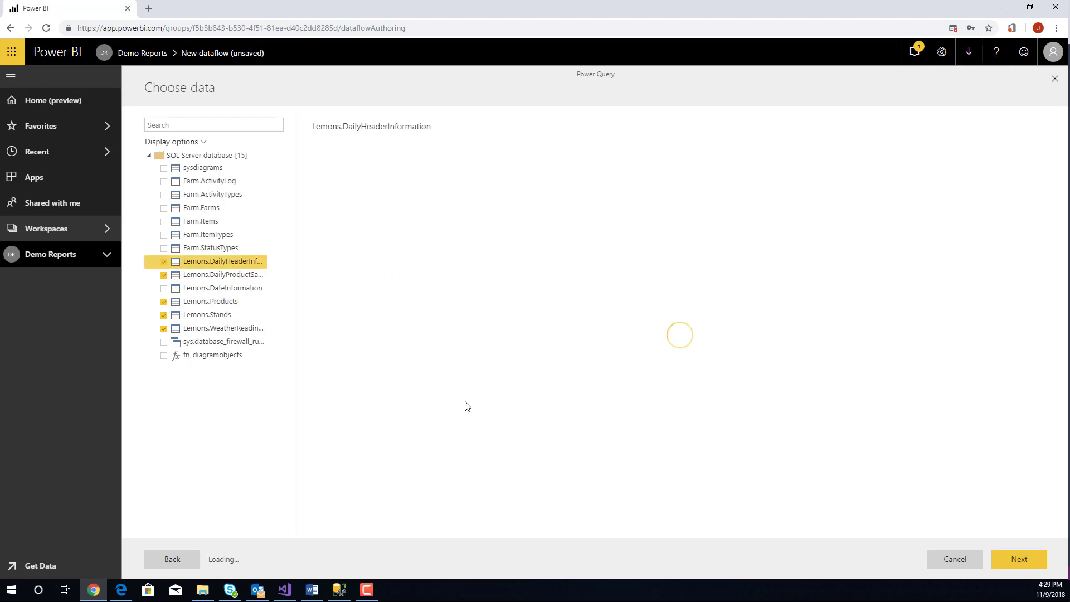
left_click(1018, 559)
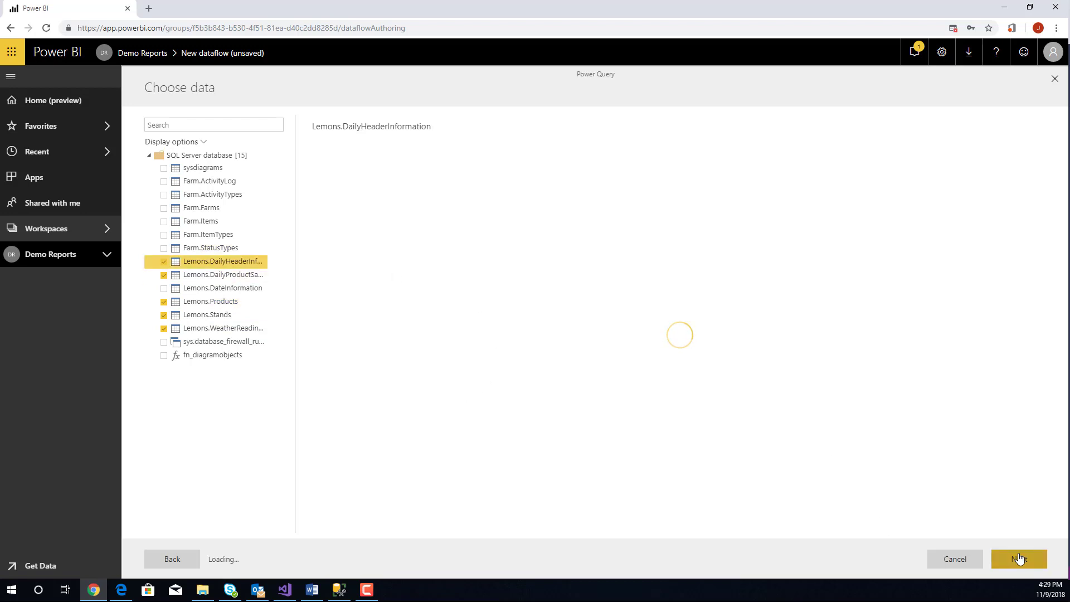
left_click(1019, 559)
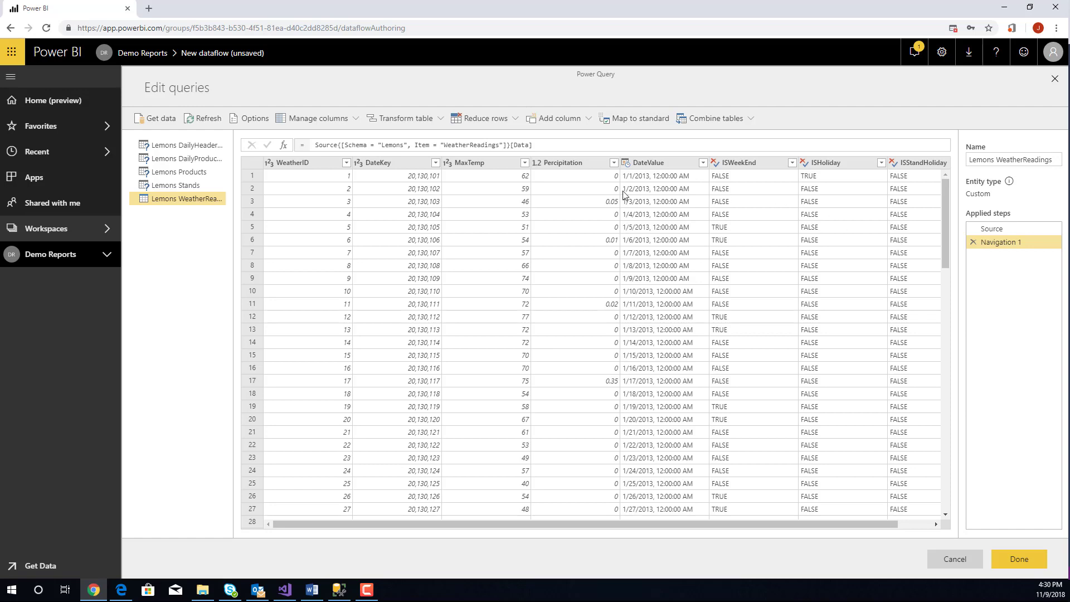
Step: Rename the Lemons DailyHeaderInformation query as SalesHeader
left_click(176, 187, "ctrl")
right_click(192, 147)
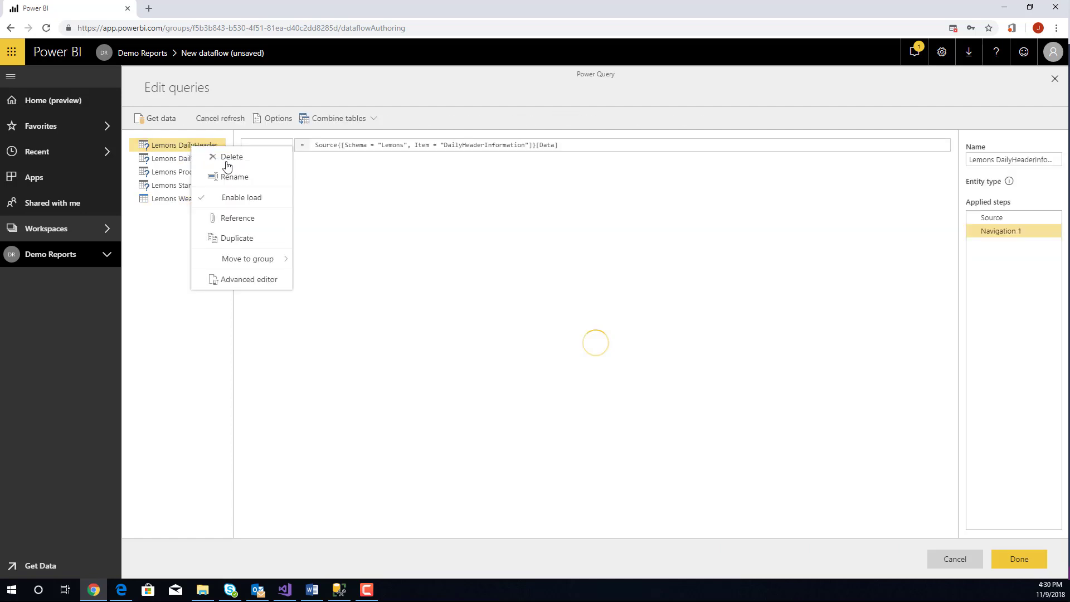
left_click(235, 176)
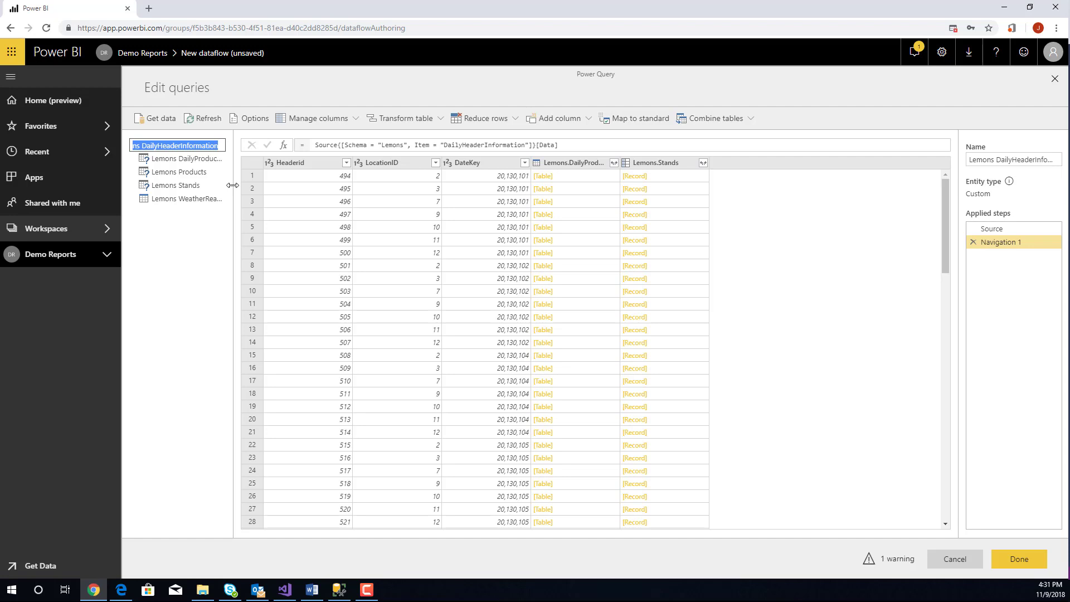
type("SA")
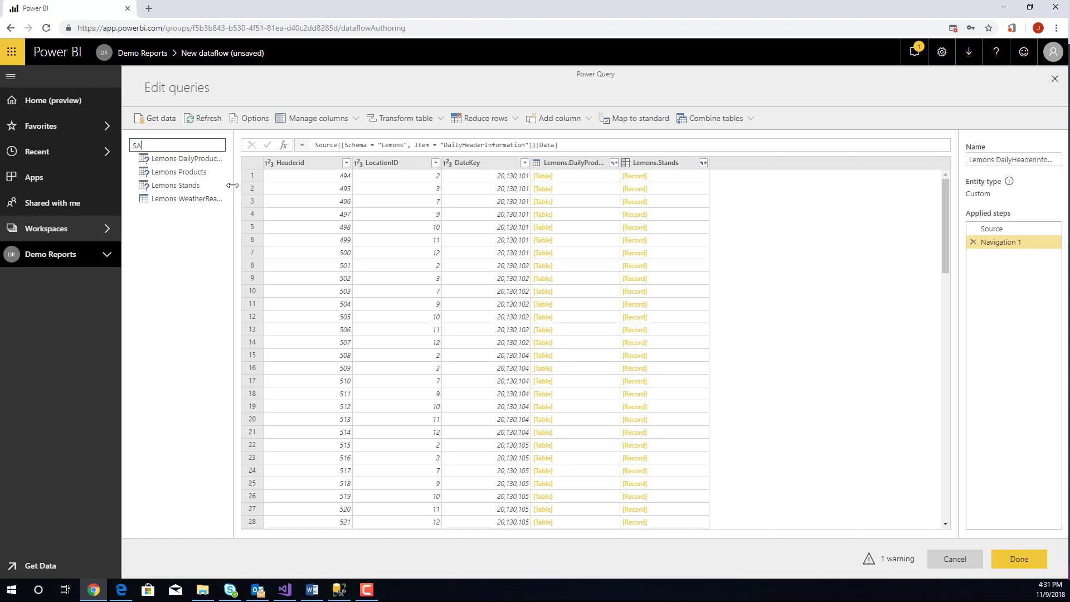
type("leslesHeader")
key("Return")
Step: Rename the Lemons DailyProductSaleDetials query as SalesDetails
right_click(196, 160)
left_click(171, 160)
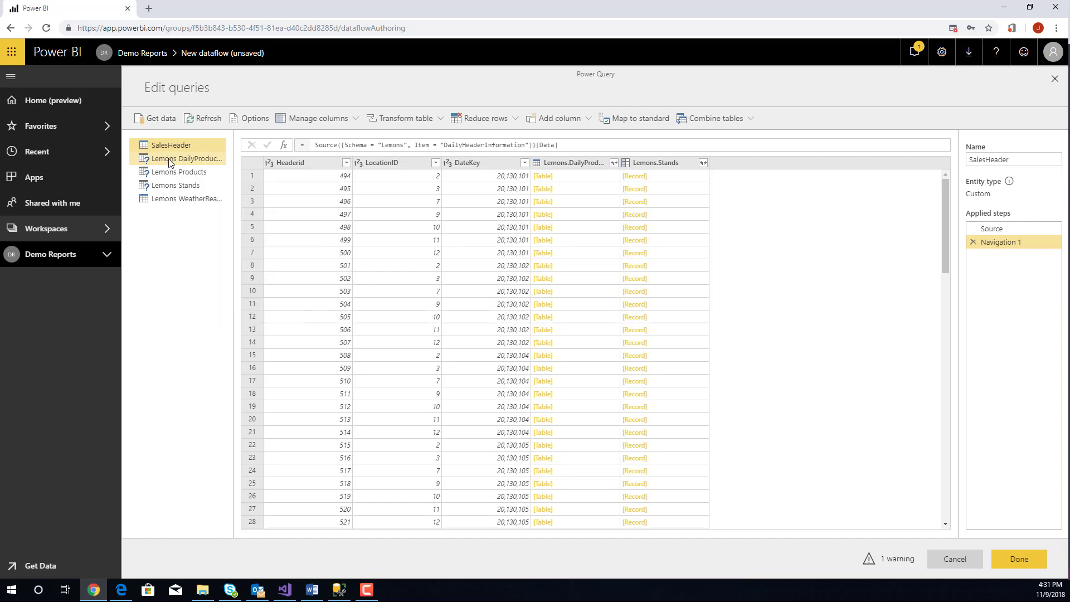
right_click(170, 159)
left_click(208, 188)
type("Sa")
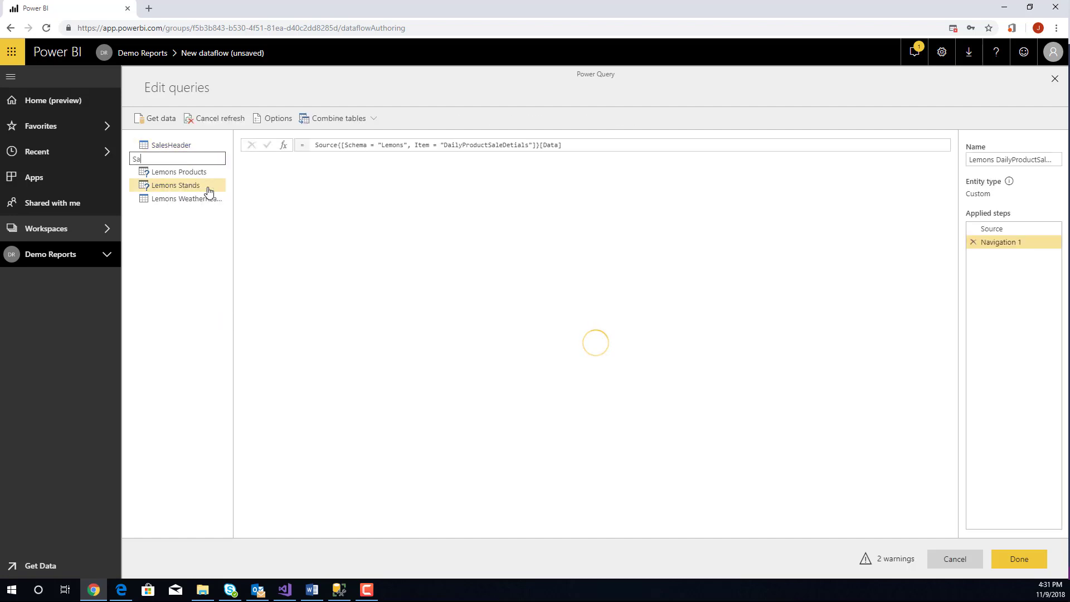
type("lesDEta")
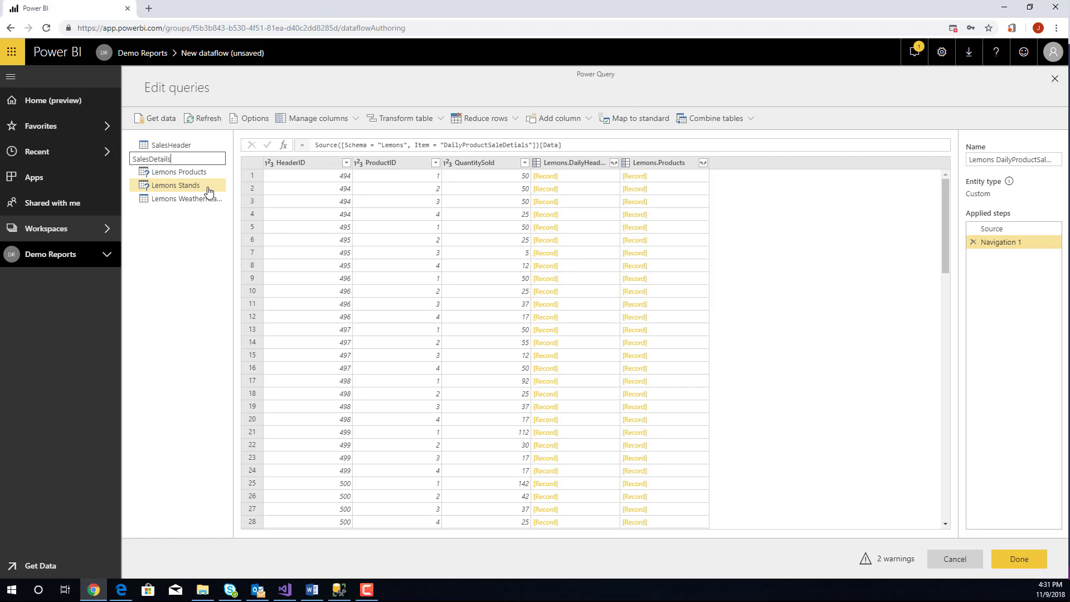
right_click(205, 222)
Step: Rename the Lemons Products query as Products
right_click(188, 173)
left_click(225, 209)
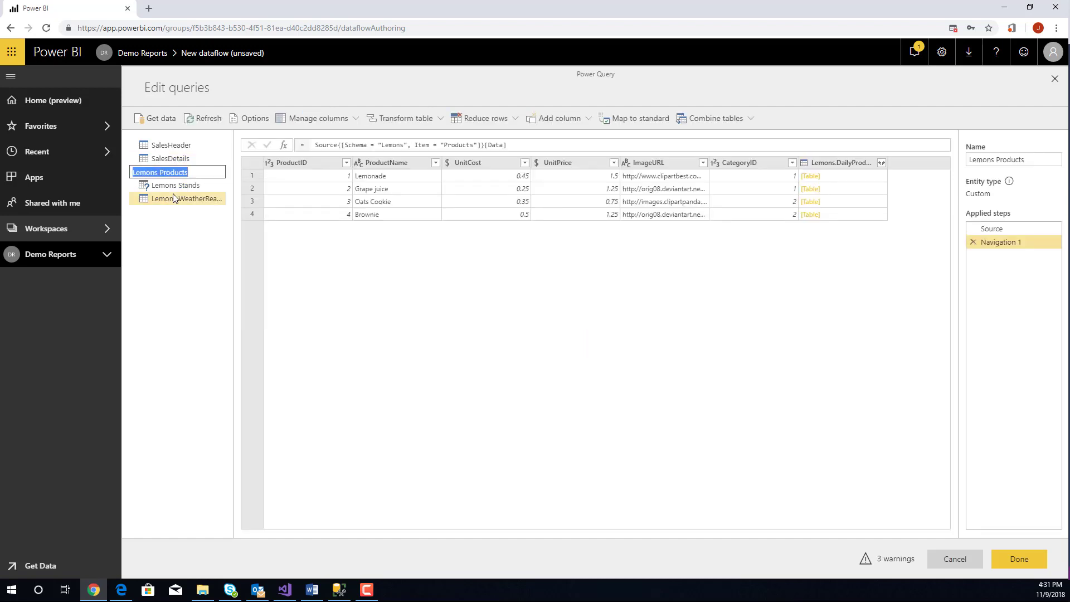
type("Products")
key("Return")
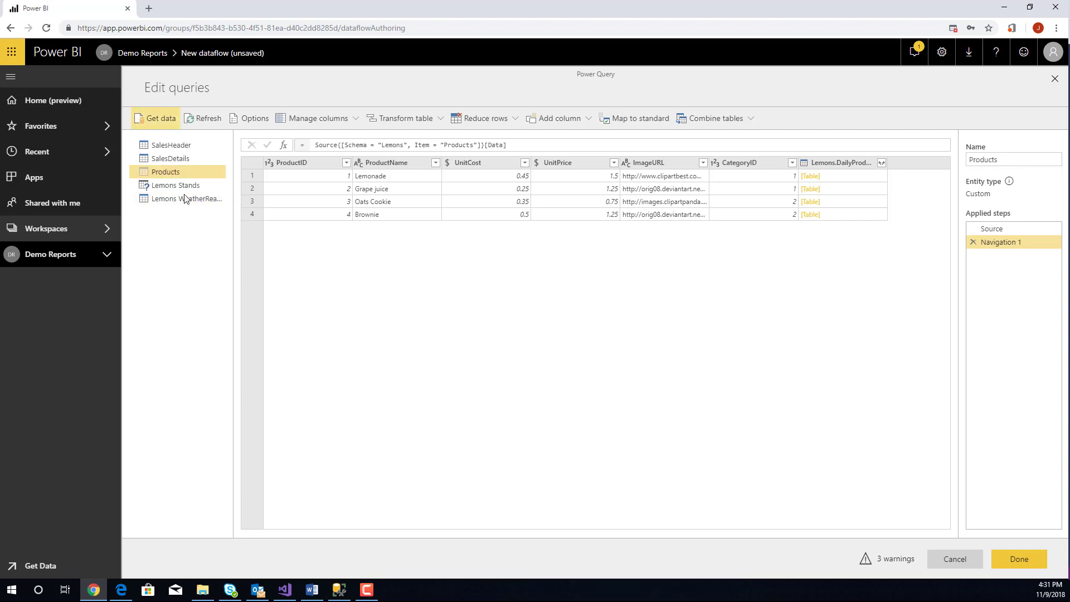
Step: Rename the Lemons Stands query as StandLocations
right_click(179, 186)
left_click(222, 216)
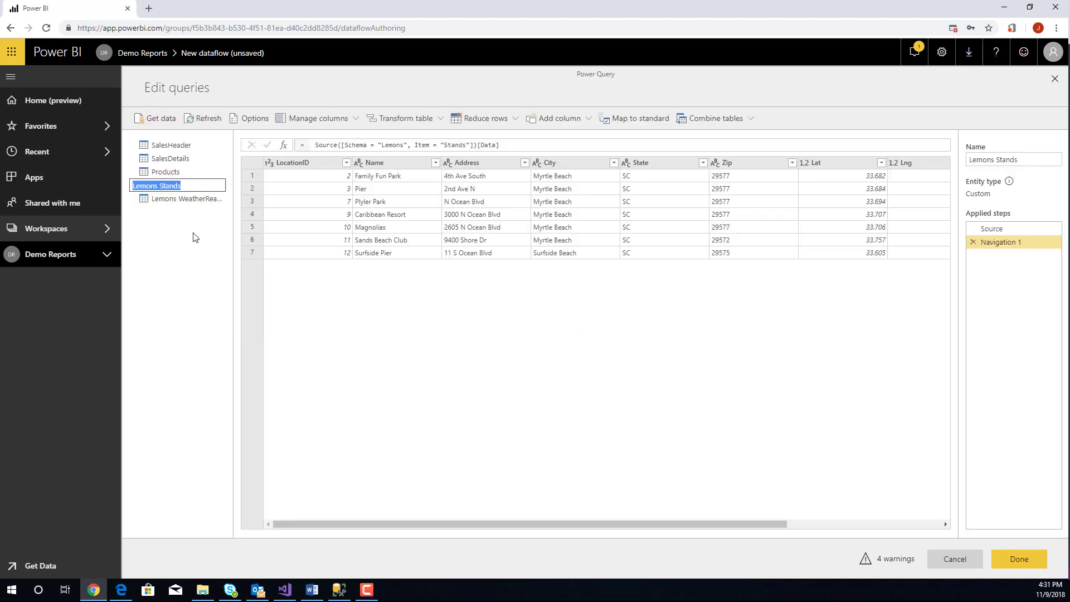
type("Sa")
type("tandLoaction")
key("BackSpace")
key("BackSpace")
key("BackSpace")
key("BackSpace")
key("BackSpace")
type("ions")
key("Return")
Step: Rename the Lemons WeatherReadings query as Dates and Weather
right_click(187, 199)
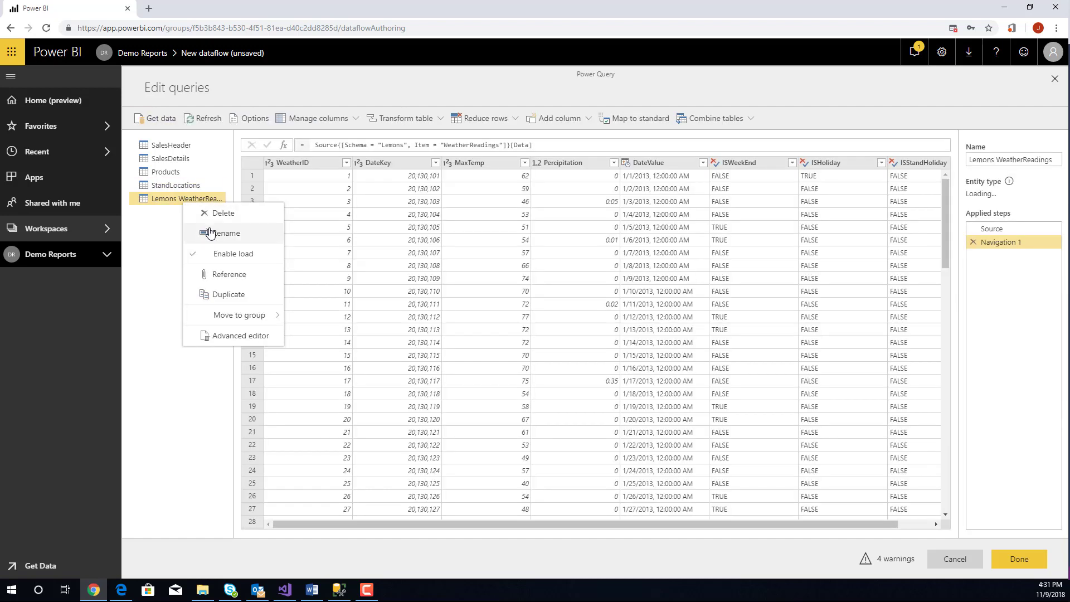
left_click(210, 233)
type("Dates and")
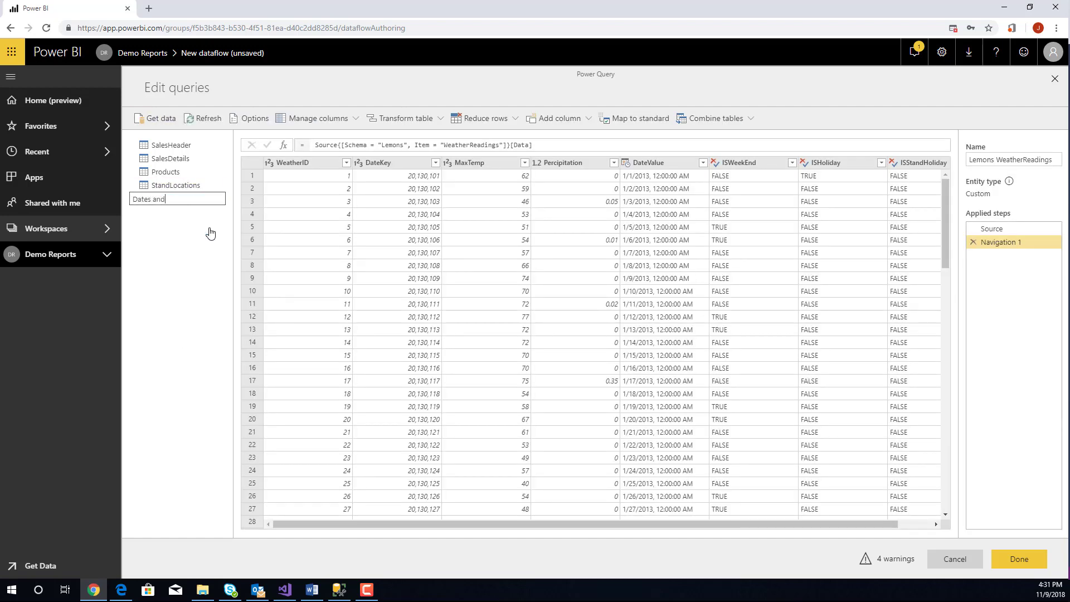
type(" Weather")
key("Return")
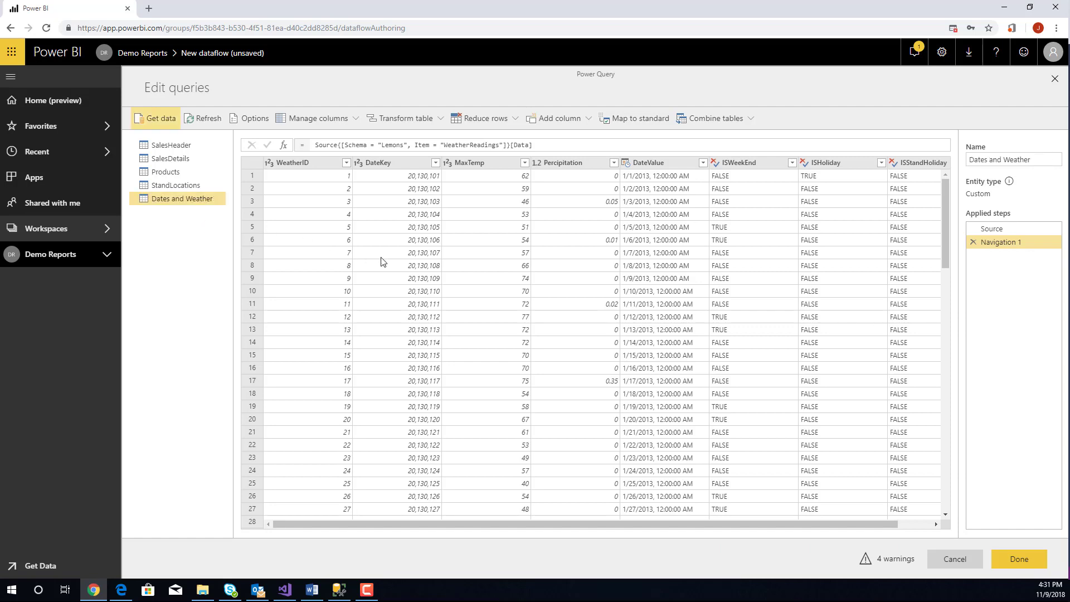
Step: Rename the DateValue column of the Dates and Weather query as Date
left_click(678, 164)
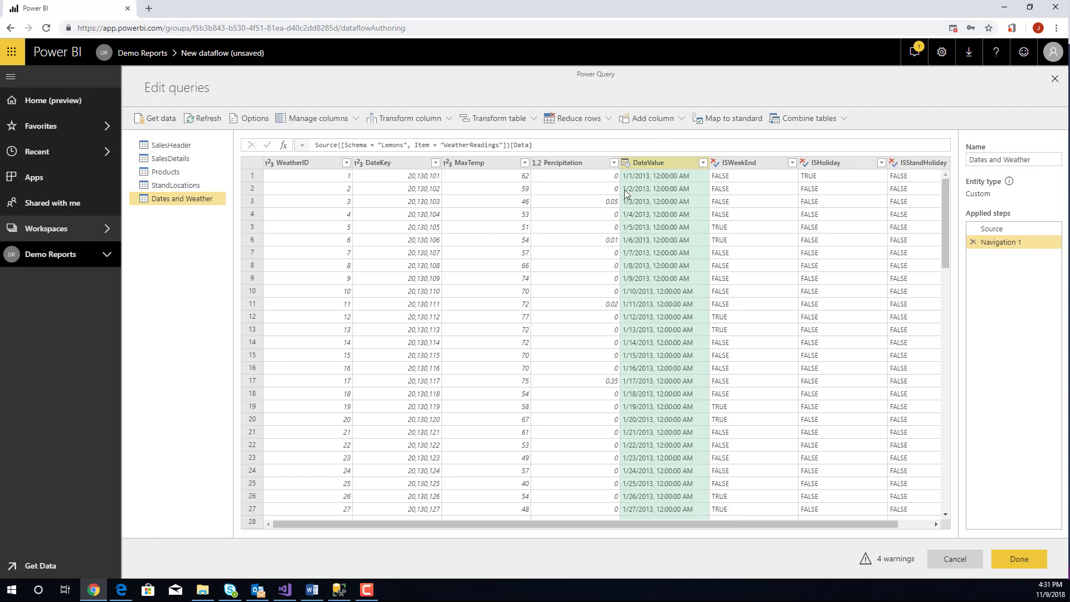
right_click(661, 161)
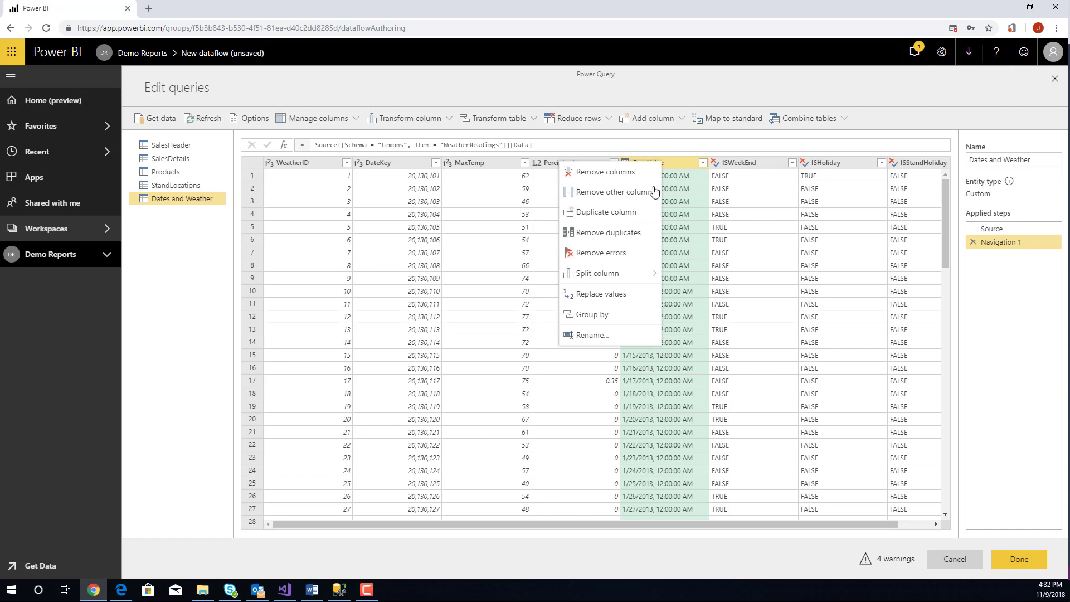
left_click(609, 335)
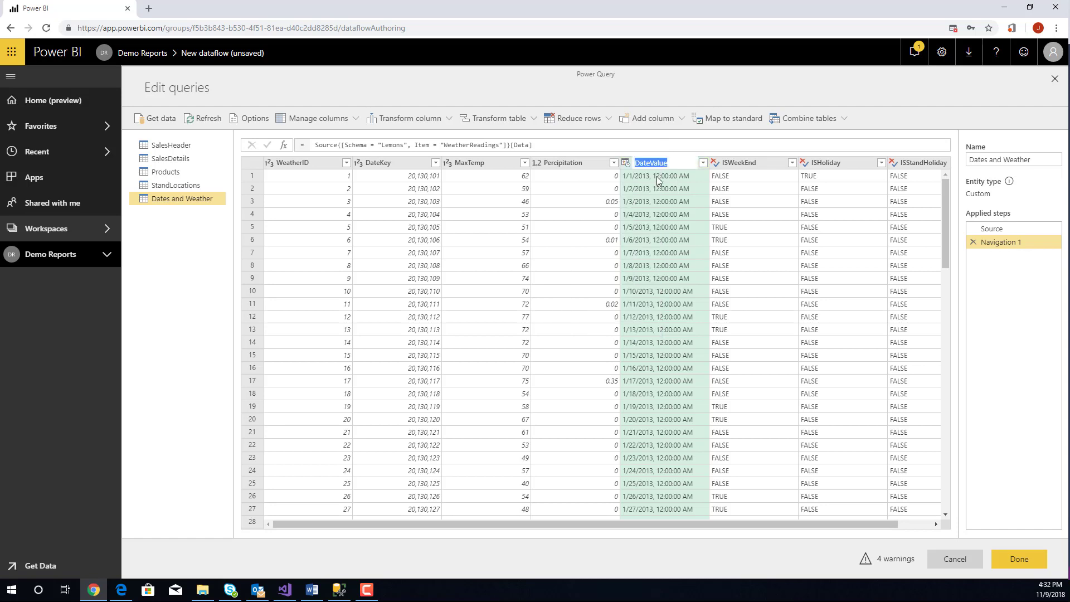
left_click(679, 166)
key("Return")
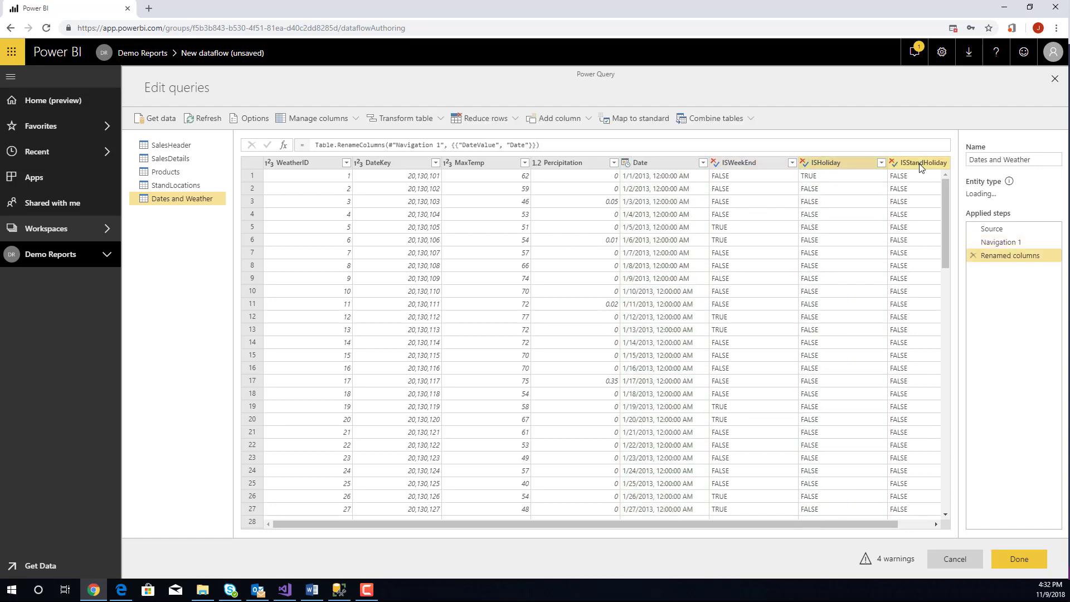
Step: Remove the ISStandHoliday column from the Dates and Weather query
left_click(919, 164)
right_click(901, 162)
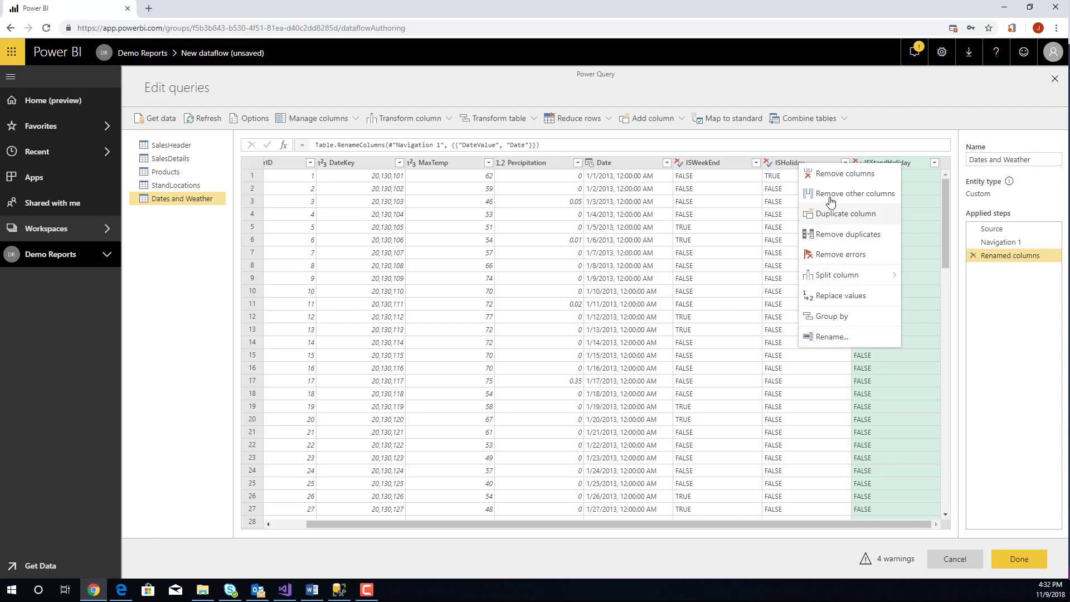
left_click(836, 176)
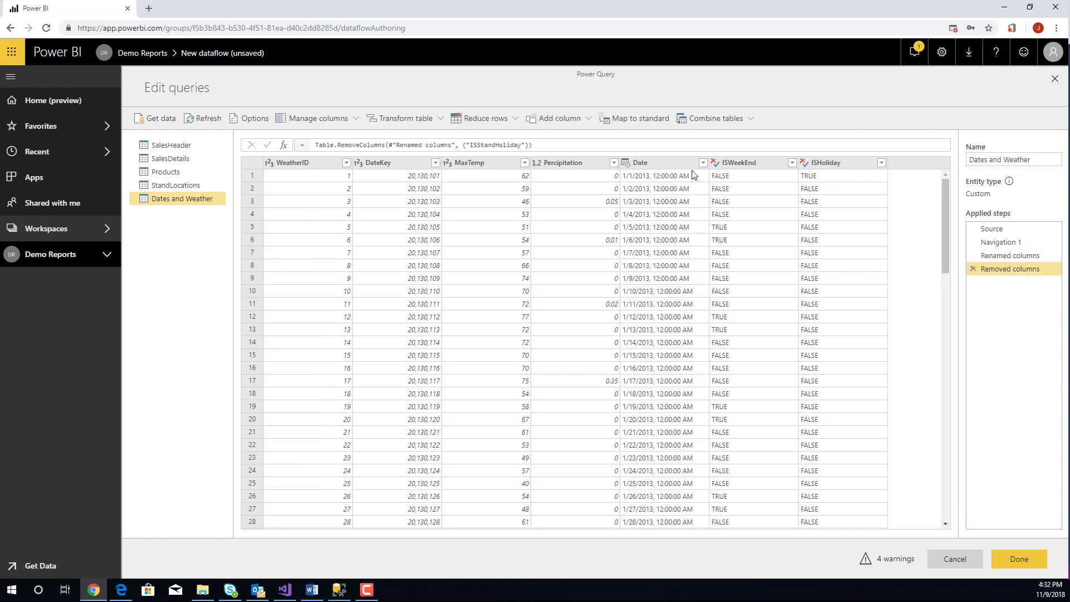
Step: Add a Year column derived from the Date column of the Dates and Weather query
left_click(663, 162)
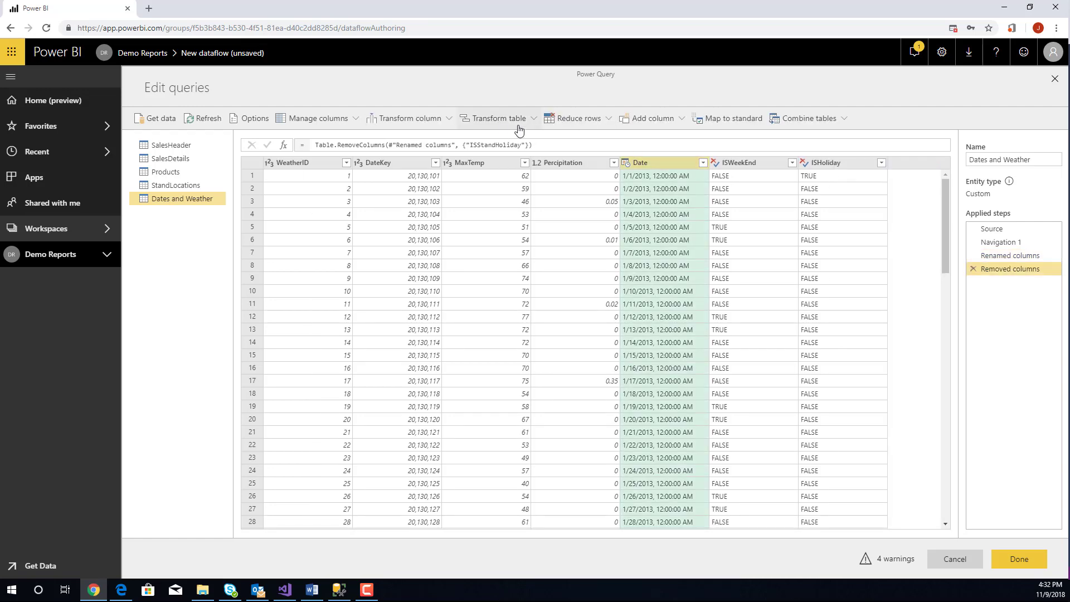
left_click(681, 119)
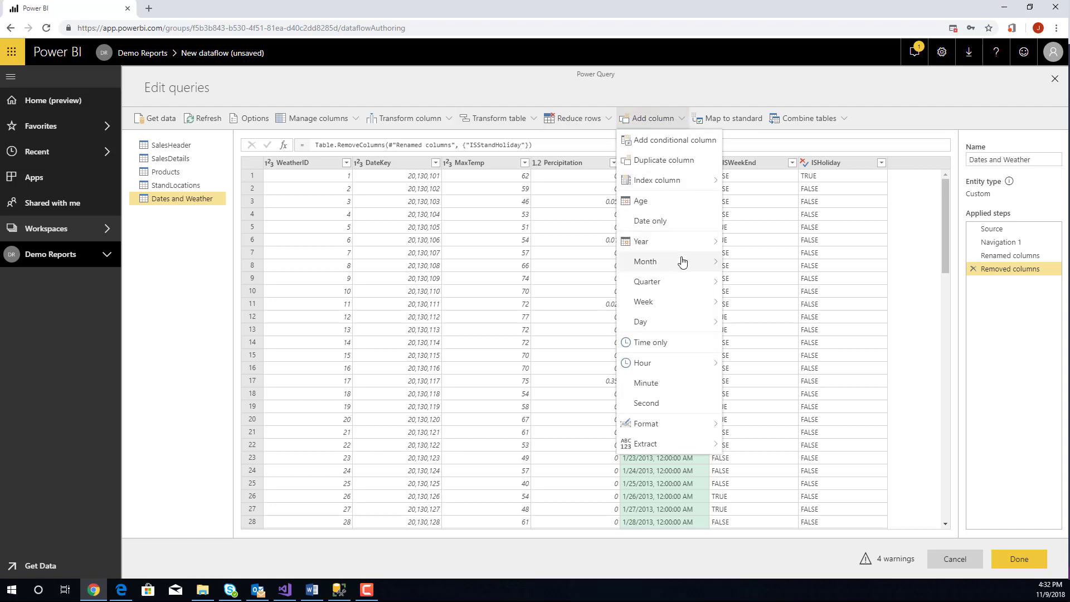
mouse_move(715, 241)
left_click(768, 242)
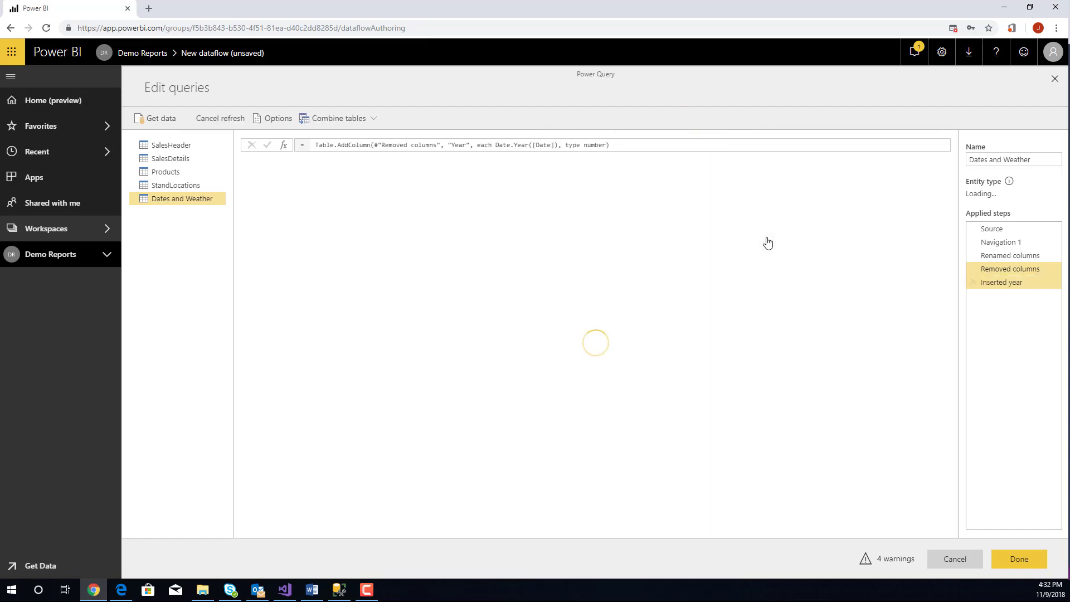
Step: Add a Month number column derived from the Date column of the Dates and Weather query
left_click(669, 162)
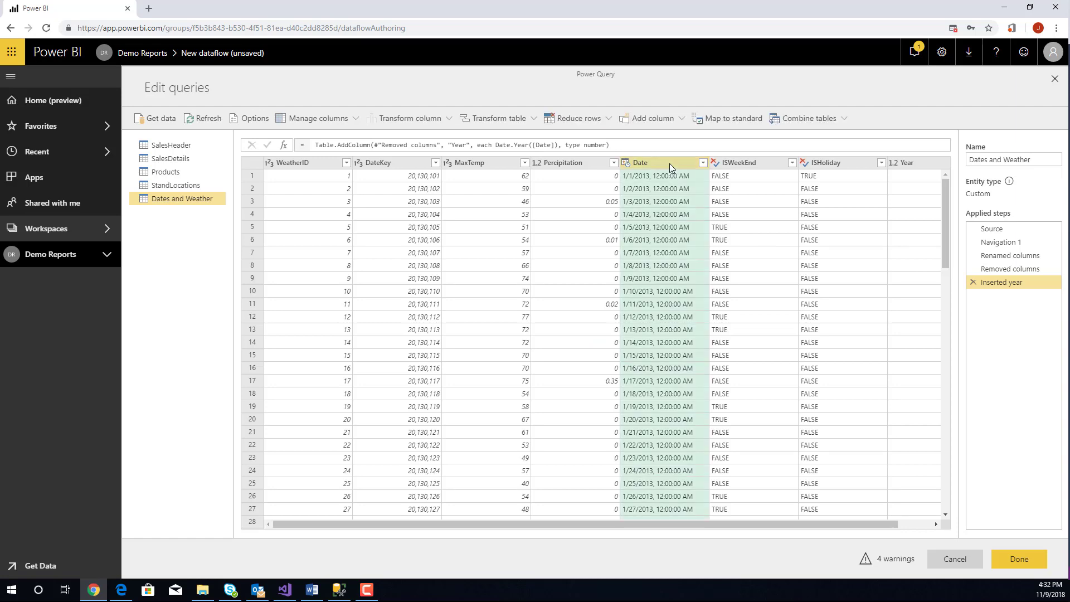
left_click(684, 122)
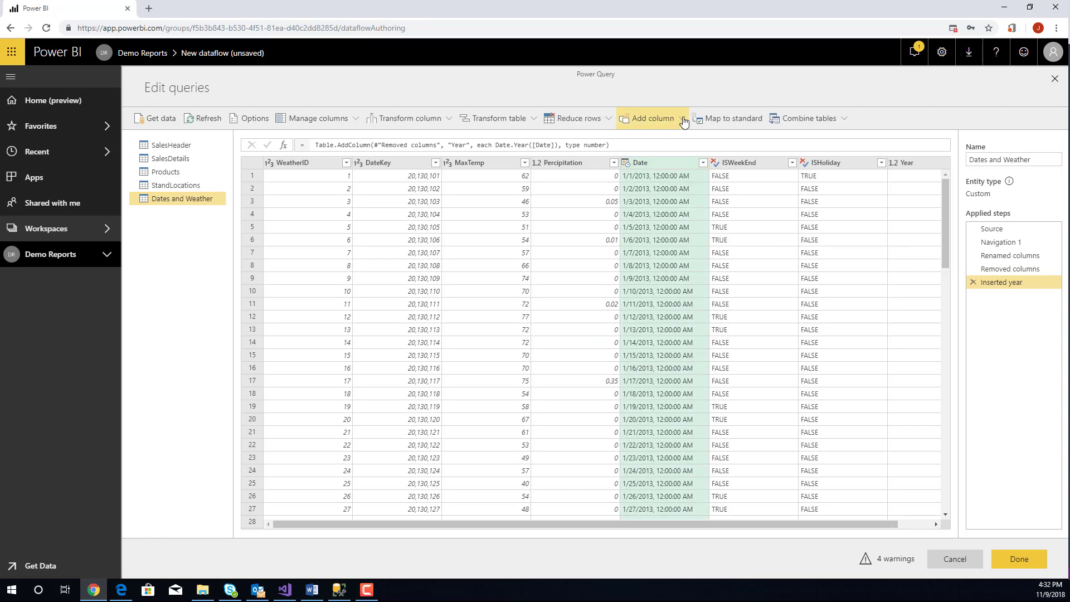
mouse_move(681, 263)
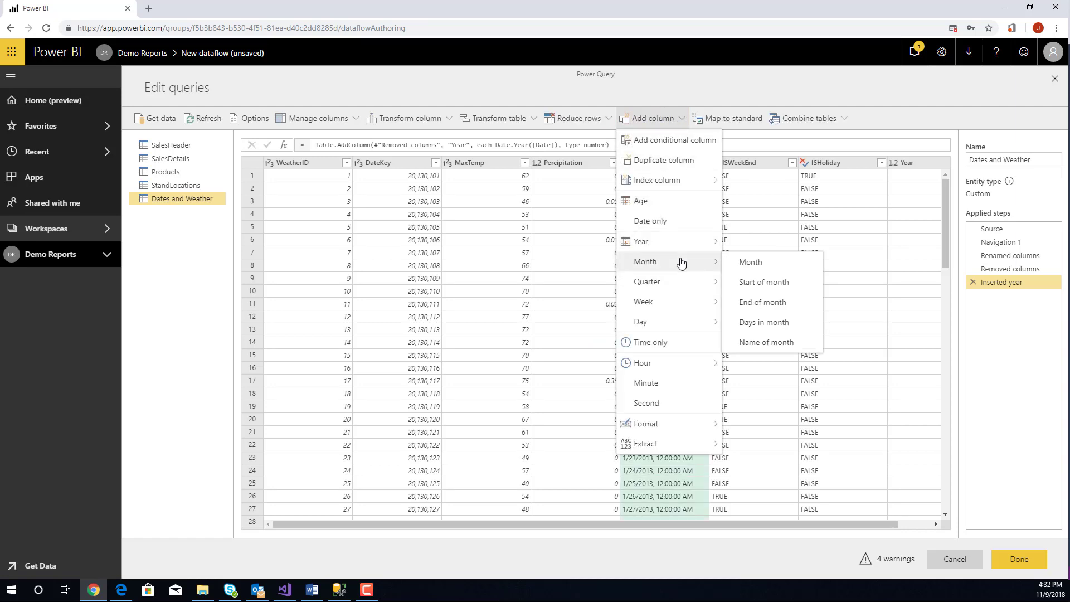
left_click(751, 262)
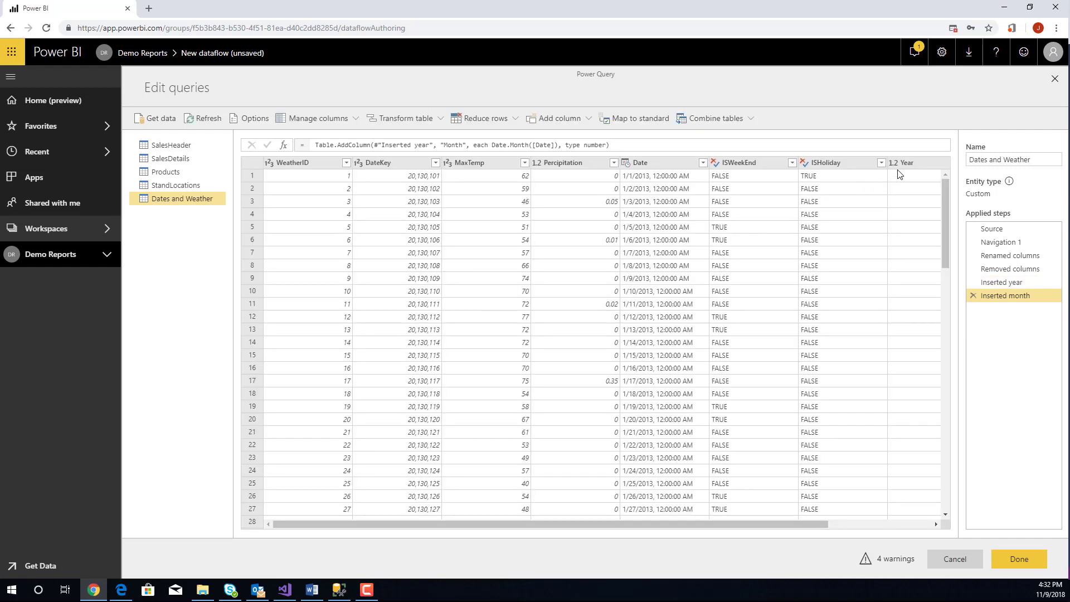
Step: Rename the new Month column of the Dates and Weather query as MonthSort
left_click_drag(741, 524, 908, 525)
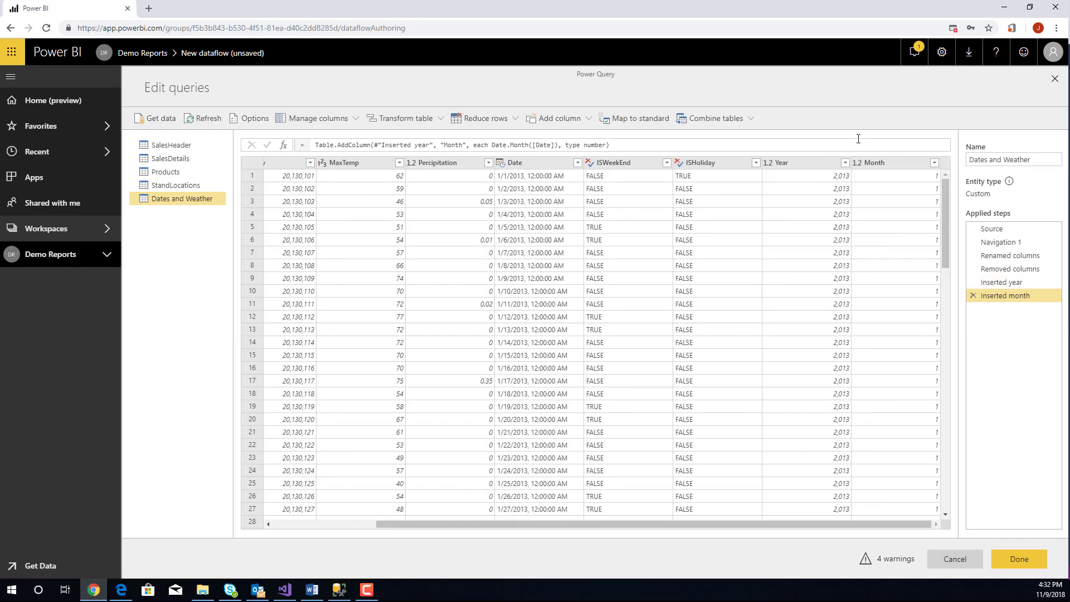
right_click(890, 166)
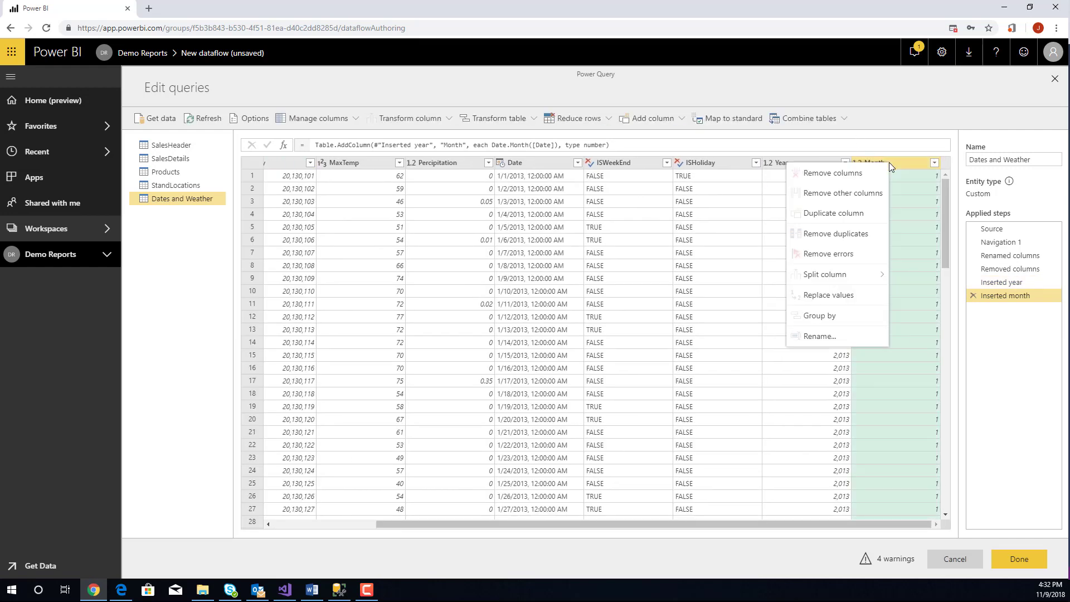
left_click(842, 337)
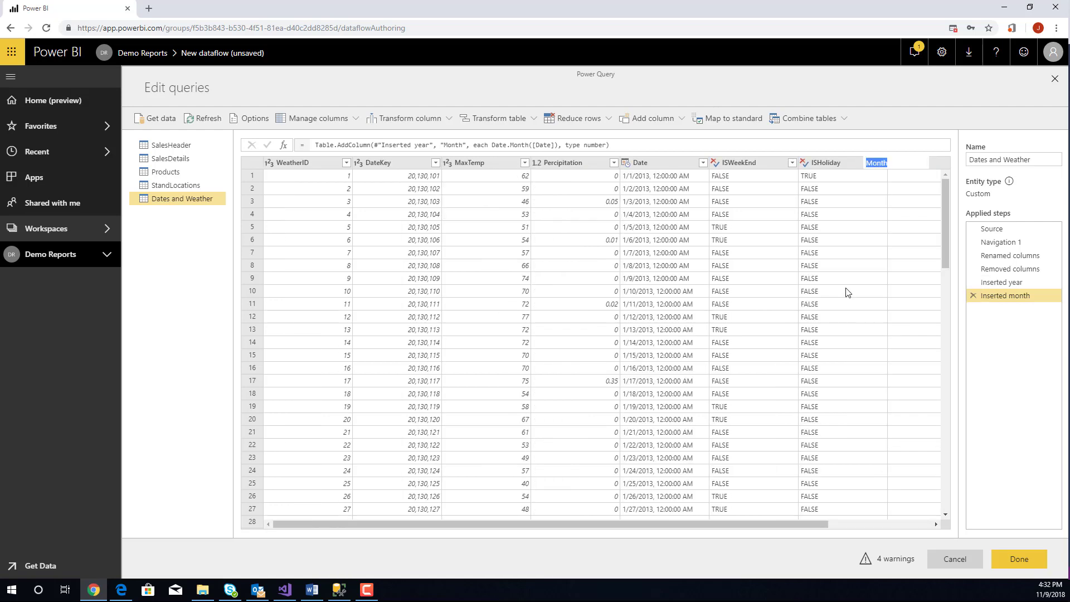
left_click(888, 164)
type("Sort")
key("Return")
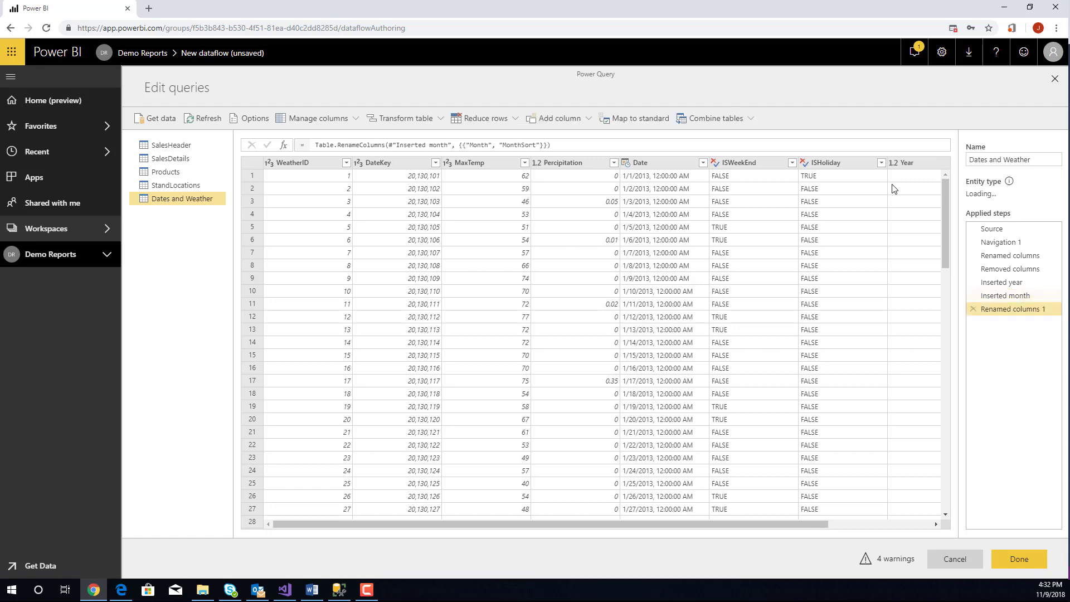
Step: Add a Name of month column derived from the Date column of the Dates and Weather query
left_click(680, 164)
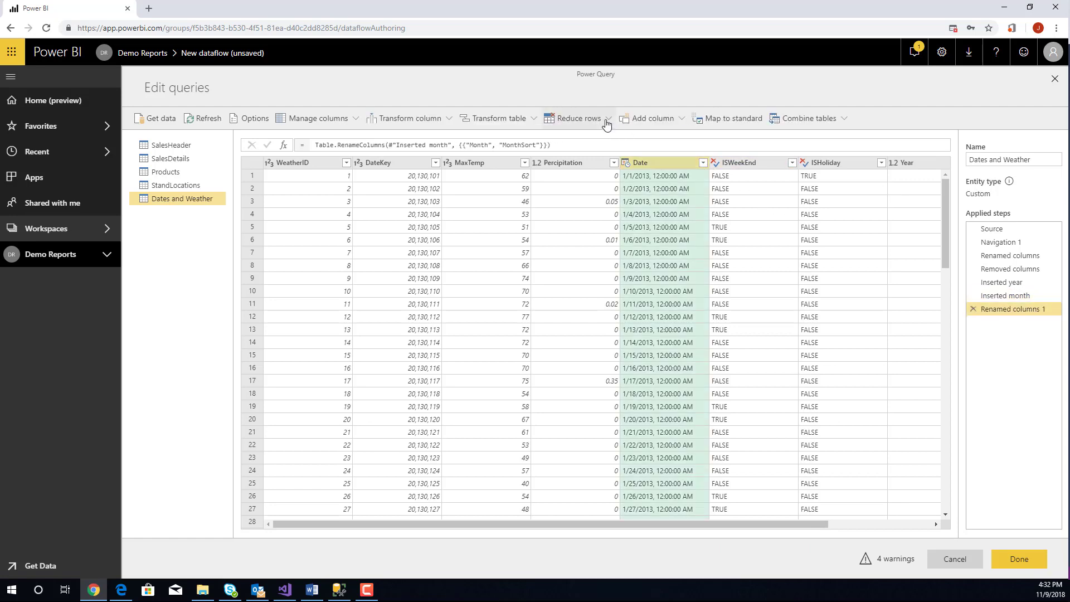
left_click(684, 121)
mouse_move(690, 263)
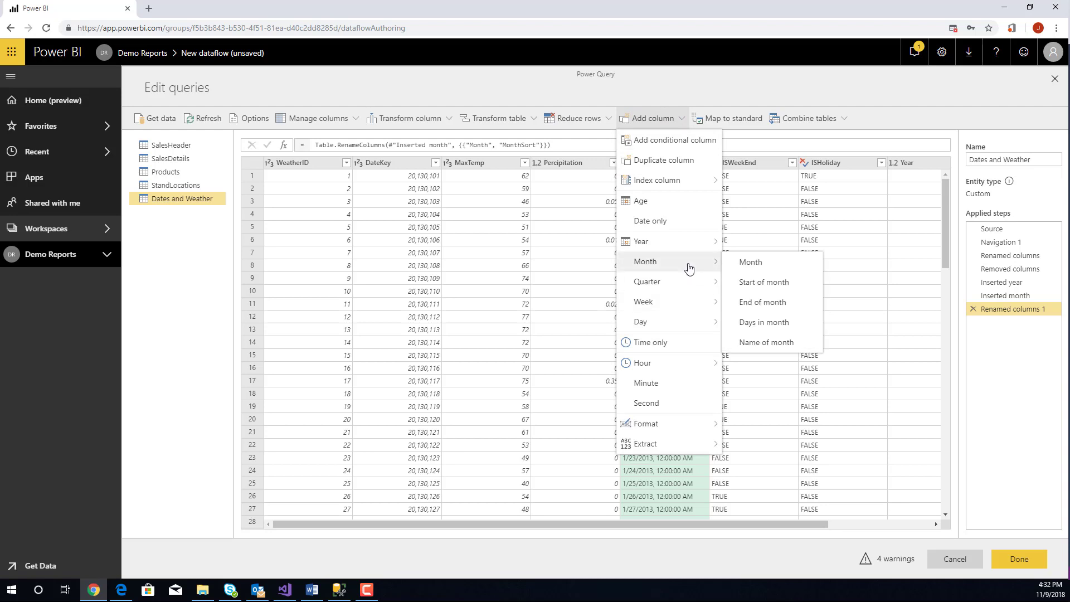
left_click(767, 344)
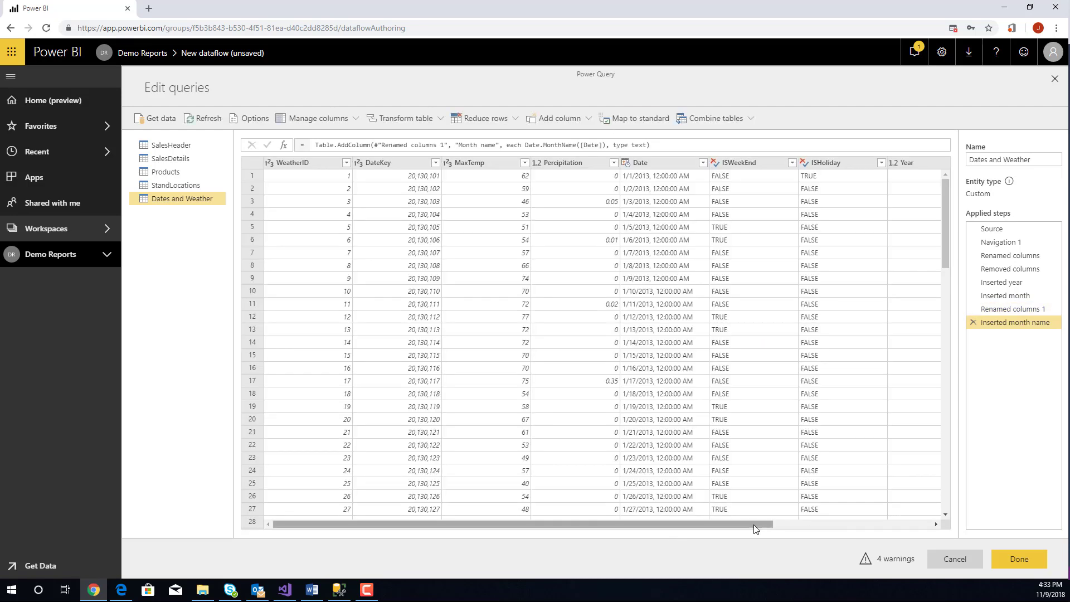
Step: Rename the Month name column of the Dates and Weather query as Month
left_click_drag(753, 524, 911, 524)
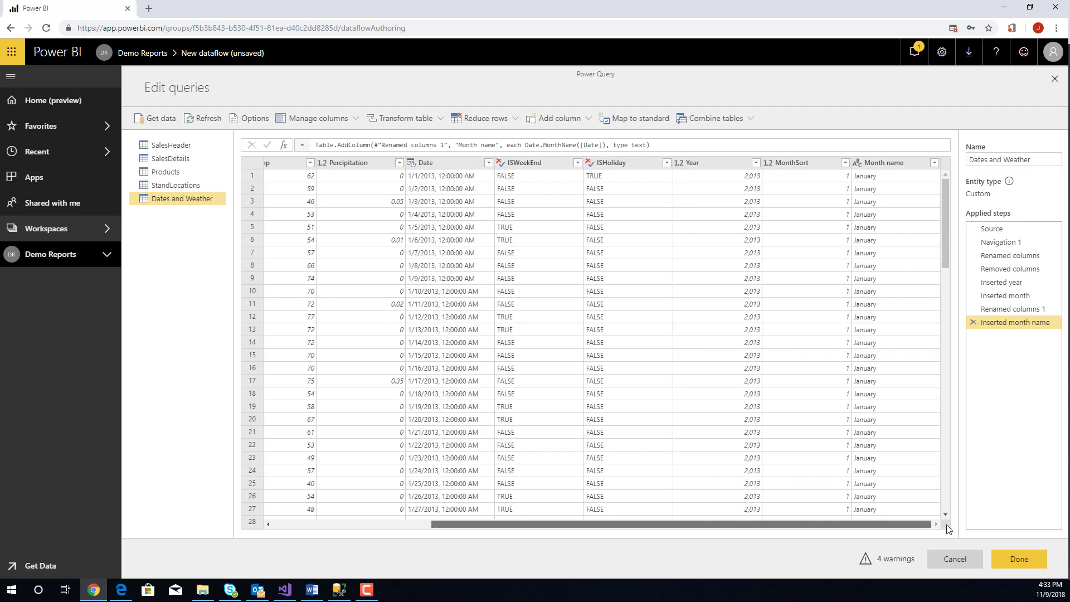
right_click(906, 167)
left_click(862, 343)
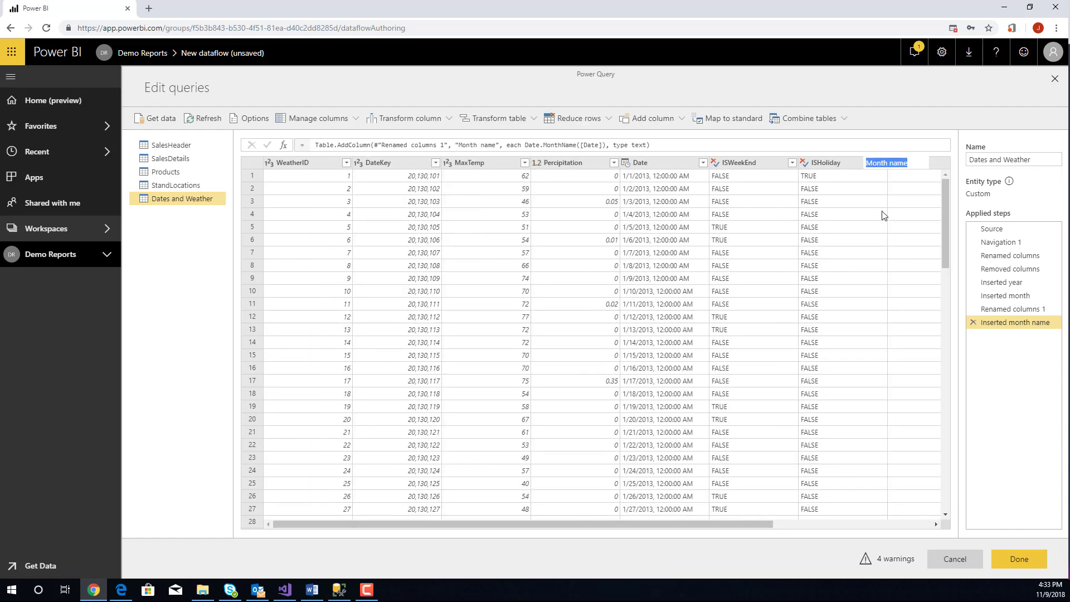
left_click(890, 163)
key("Delete")
key("Delete")
key("Return")
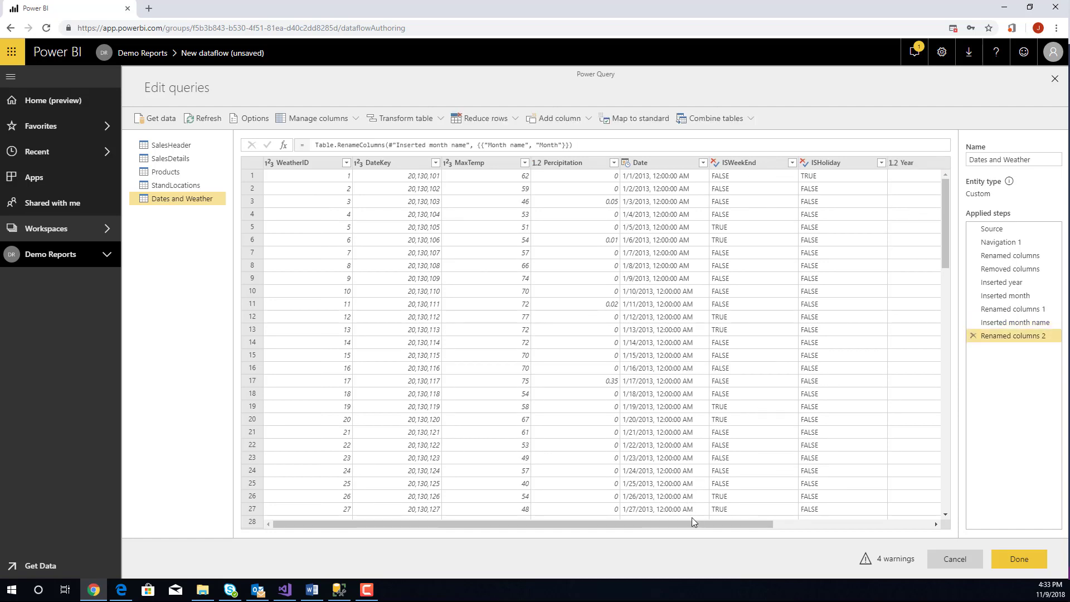
left_click_drag(691, 524, 871, 527)
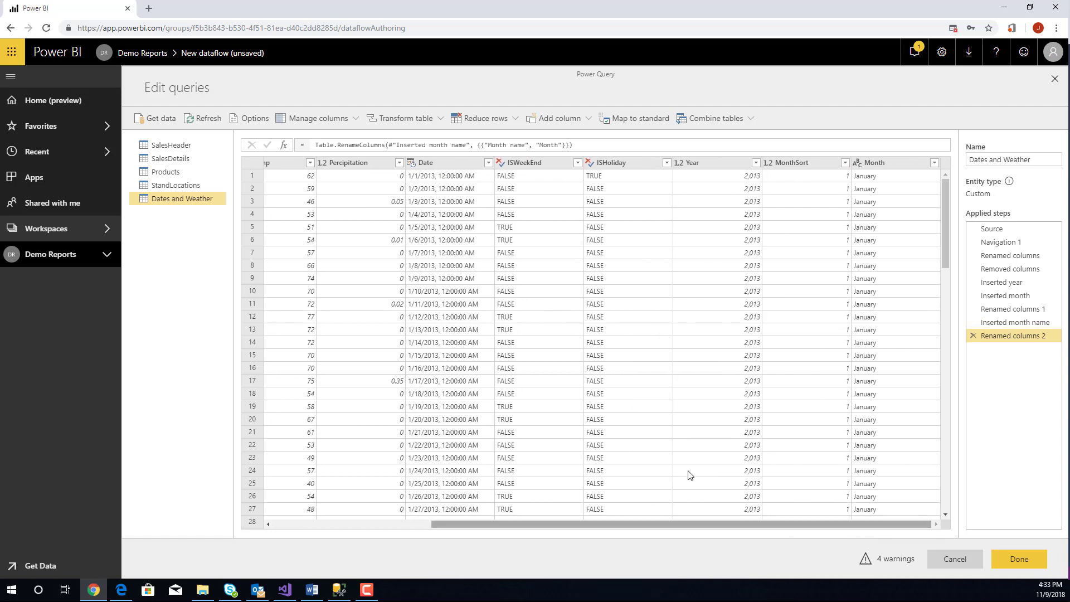
left_click_drag(645, 523, 444, 531)
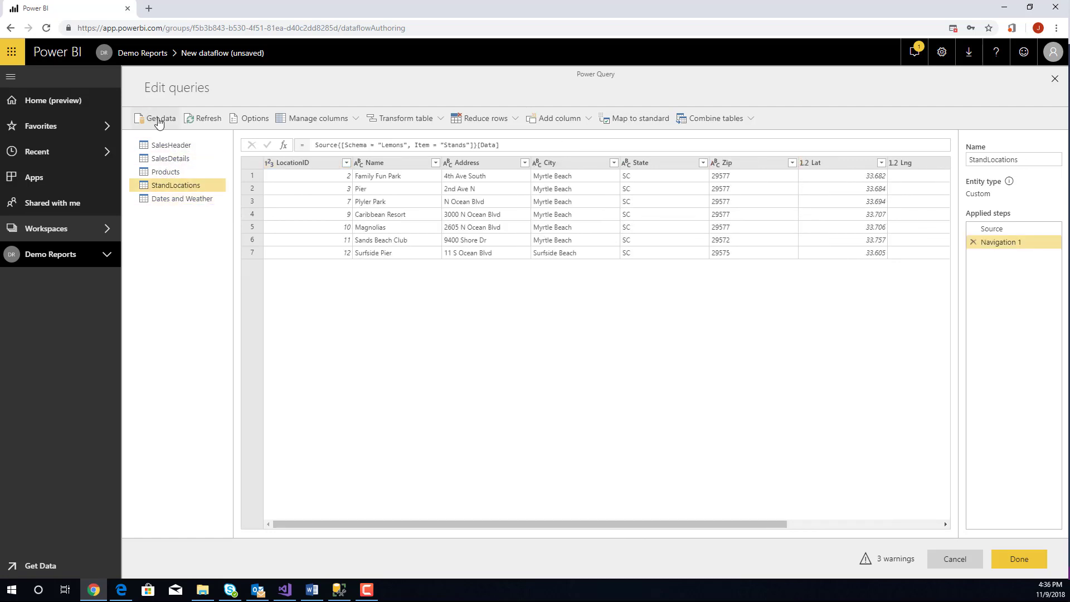
Step: View the available data source types without adding one, and look over the Dates and Weather query
left_click(150, 118)
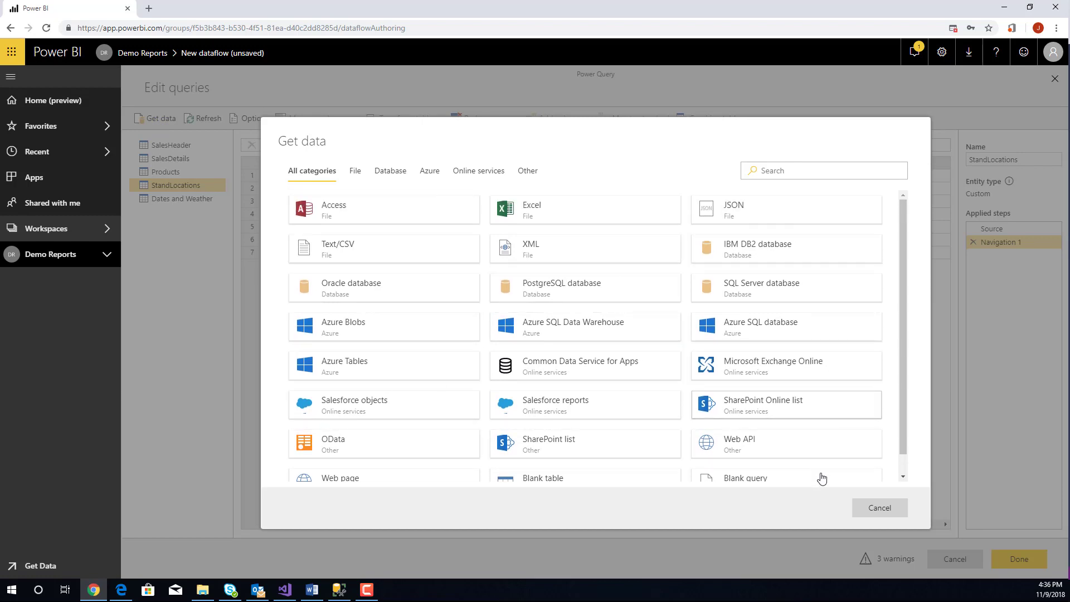
left_click(875, 505)
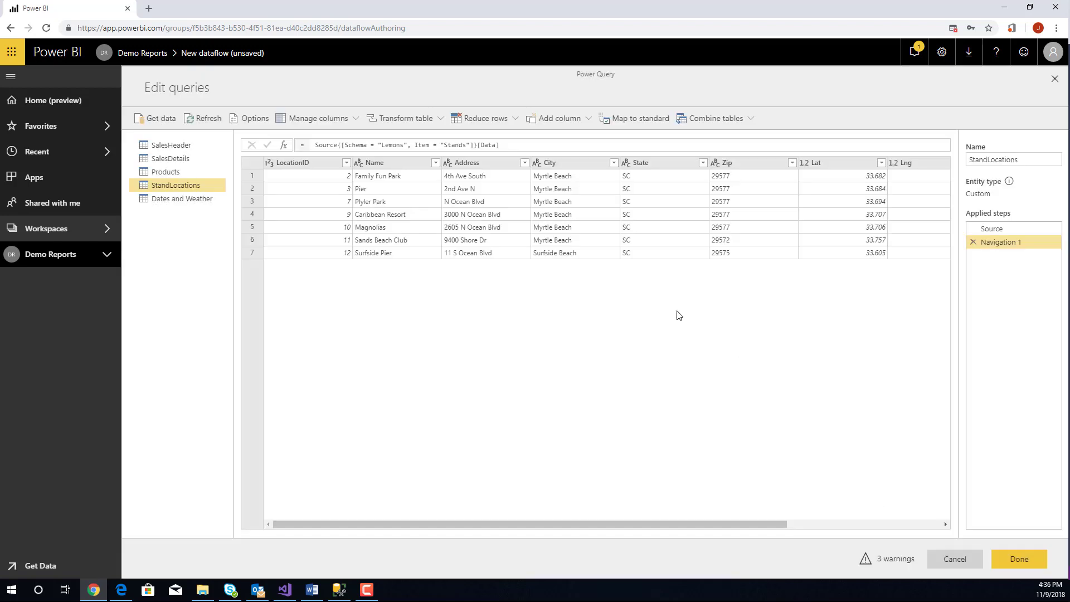
left_click(191, 201)
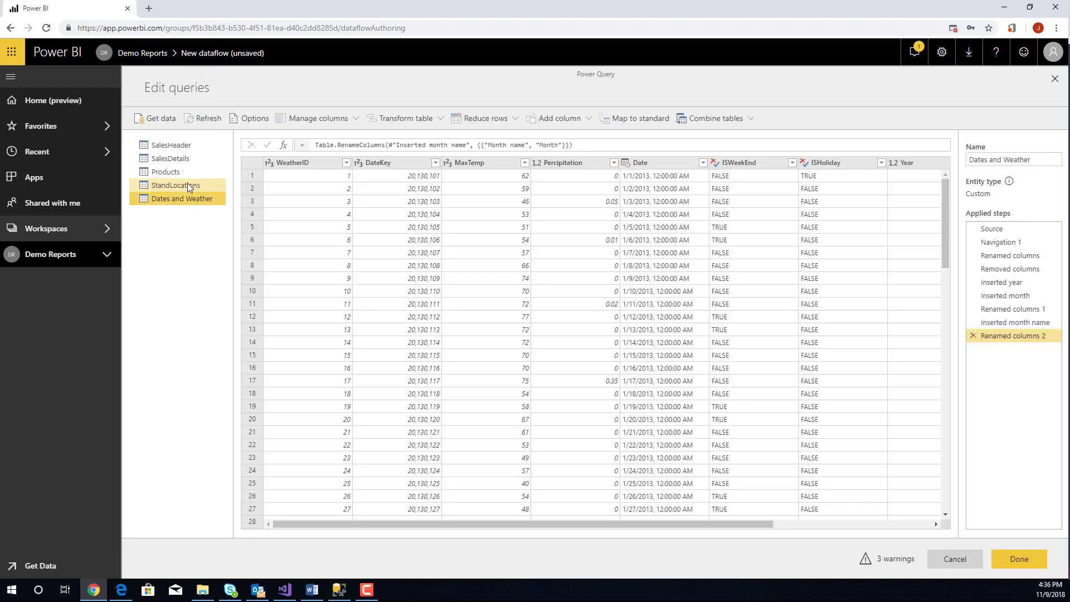
left_click_drag(685, 523, 939, 511)
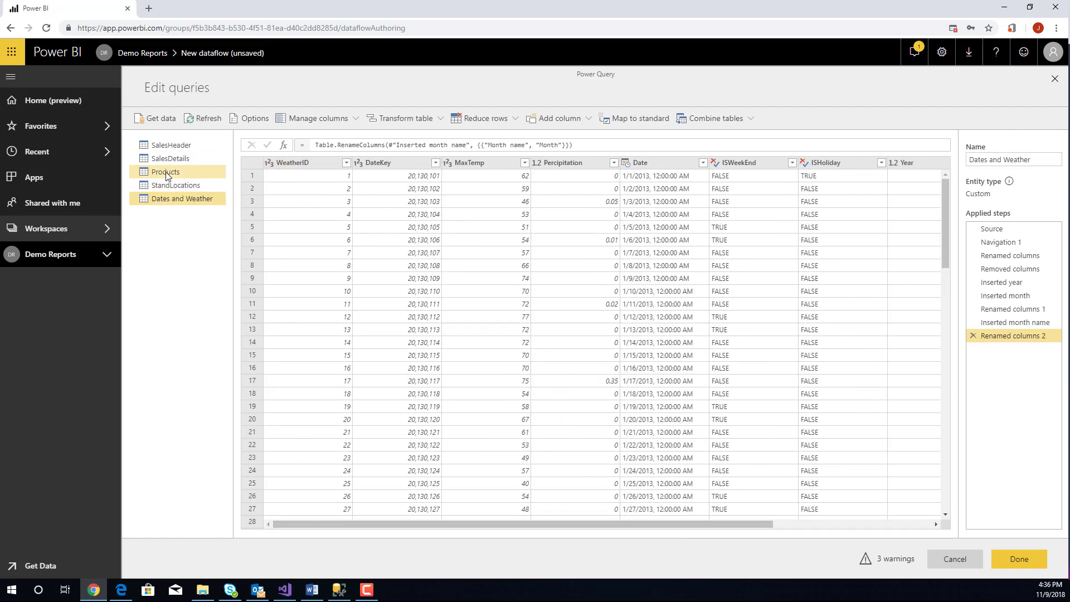
Step: Remove the Lemons.DailyProductSaleDetials column from the Products query
left_click(166, 172)
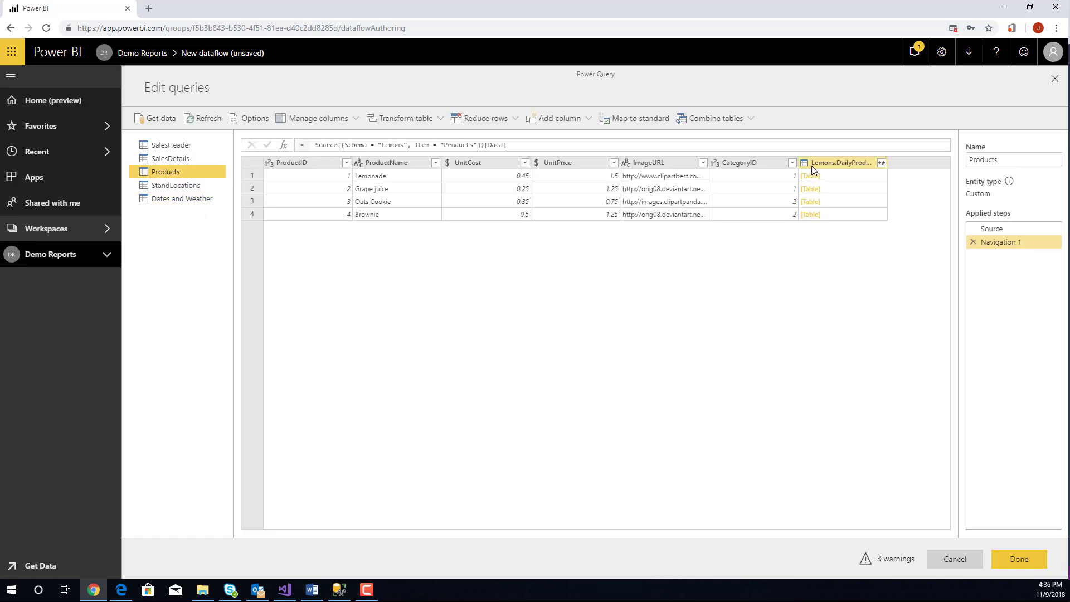
right_click(811, 166)
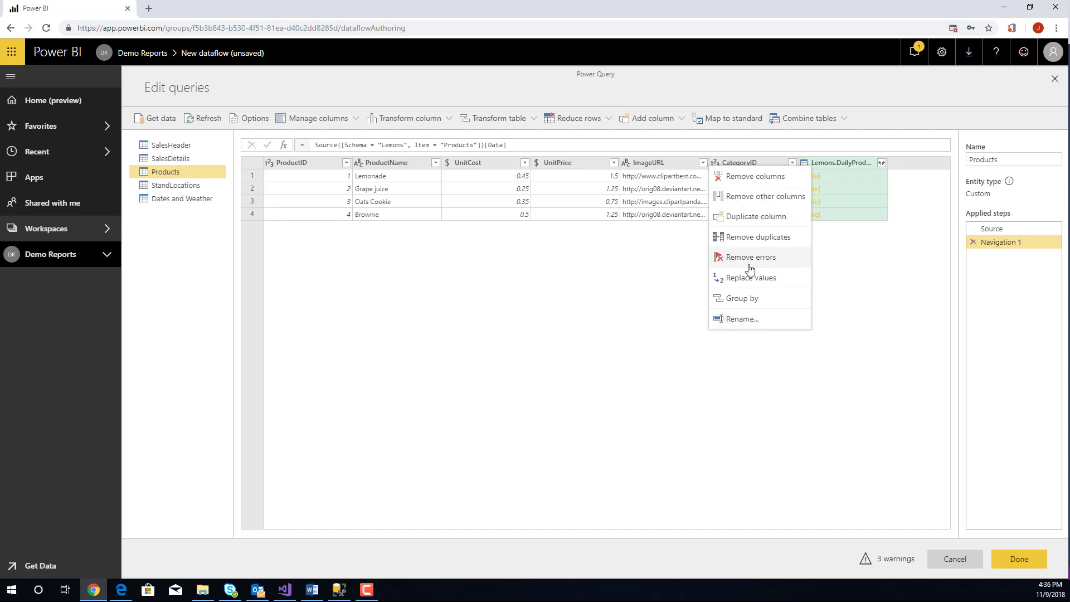
left_click(740, 176)
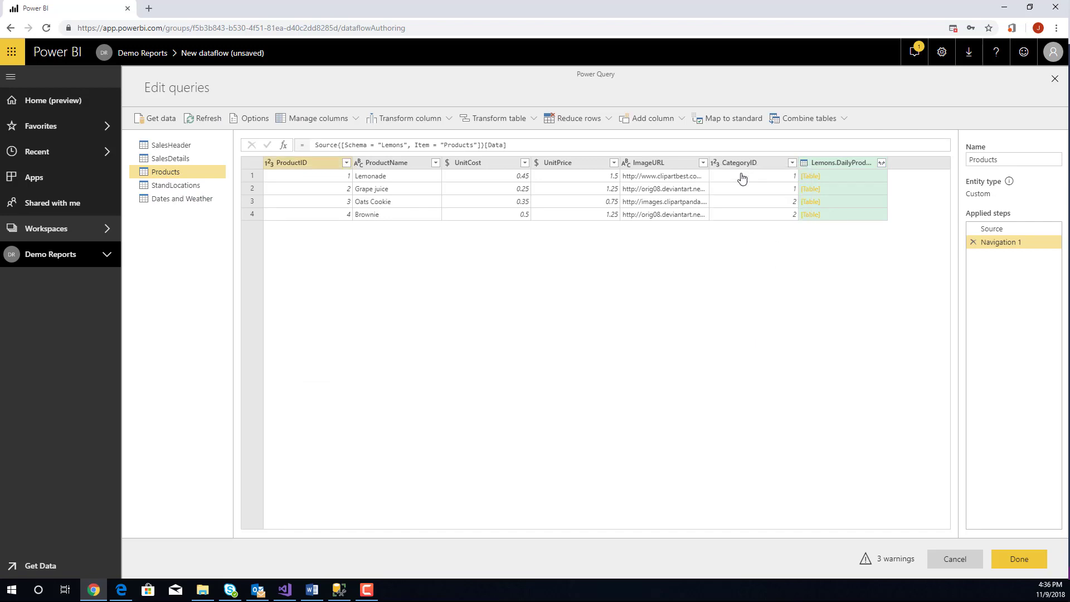
Step: Remove the Lemons.DailyProductSaleDetials and Lemons.Stands columns from the SalesHeader query
left_click(159, 158)
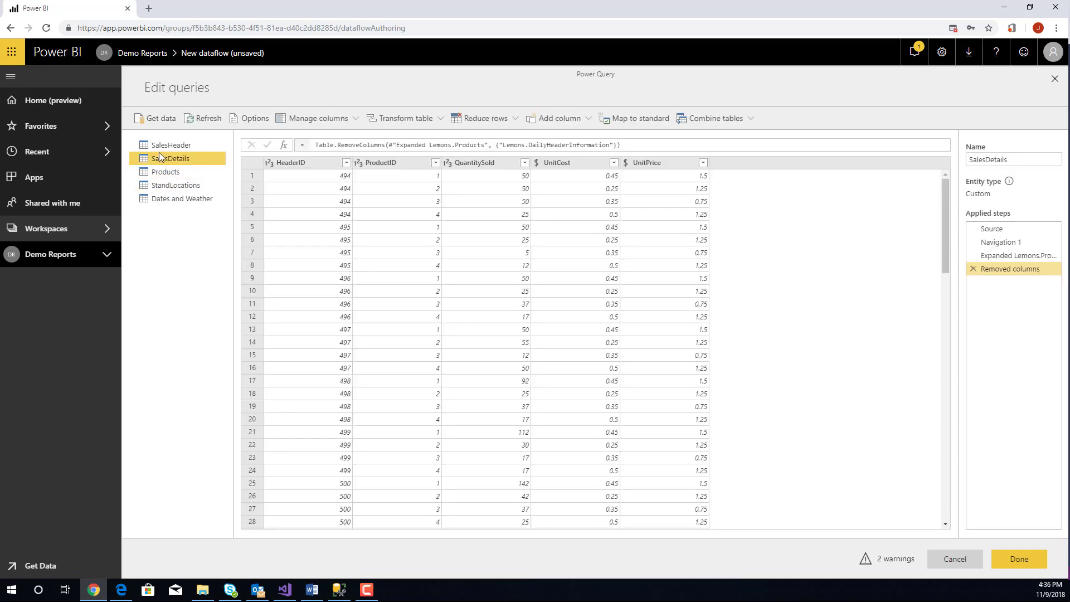
left_click(158, 146)
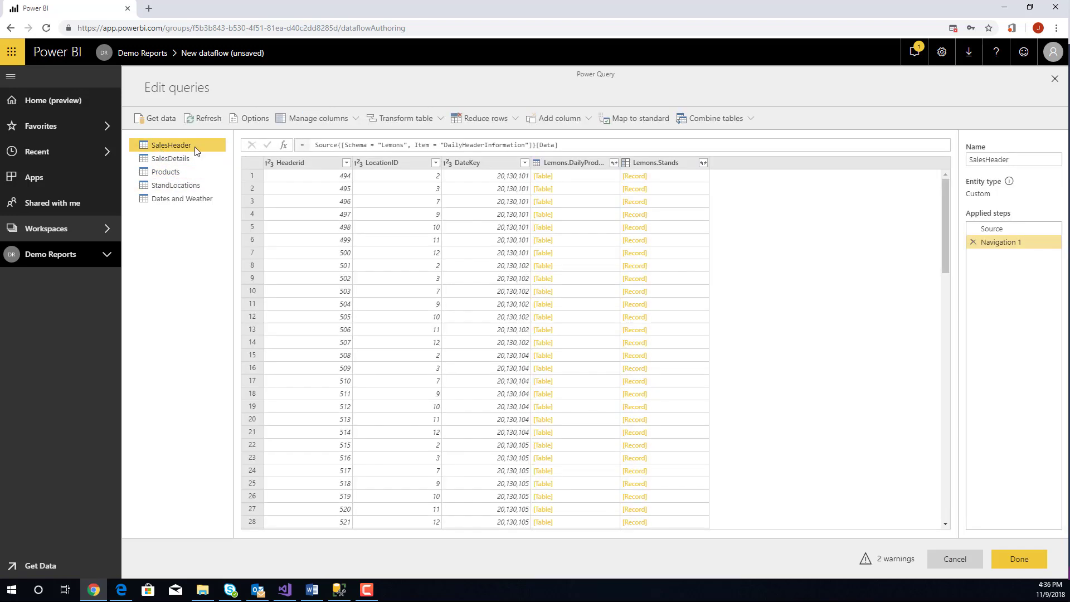
right_click(580, 162)
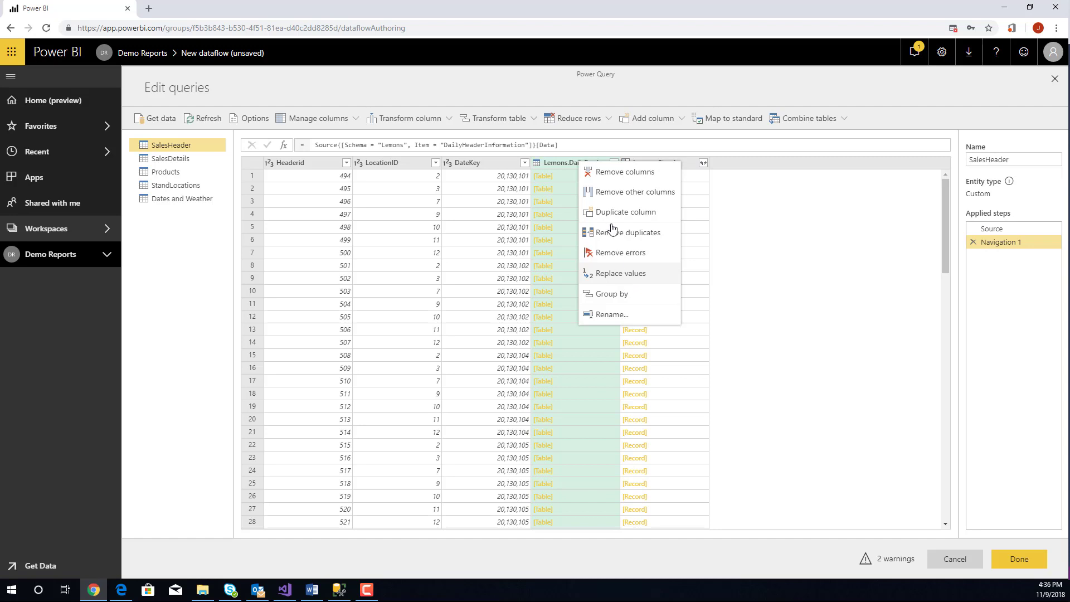
left_click(612, 176)
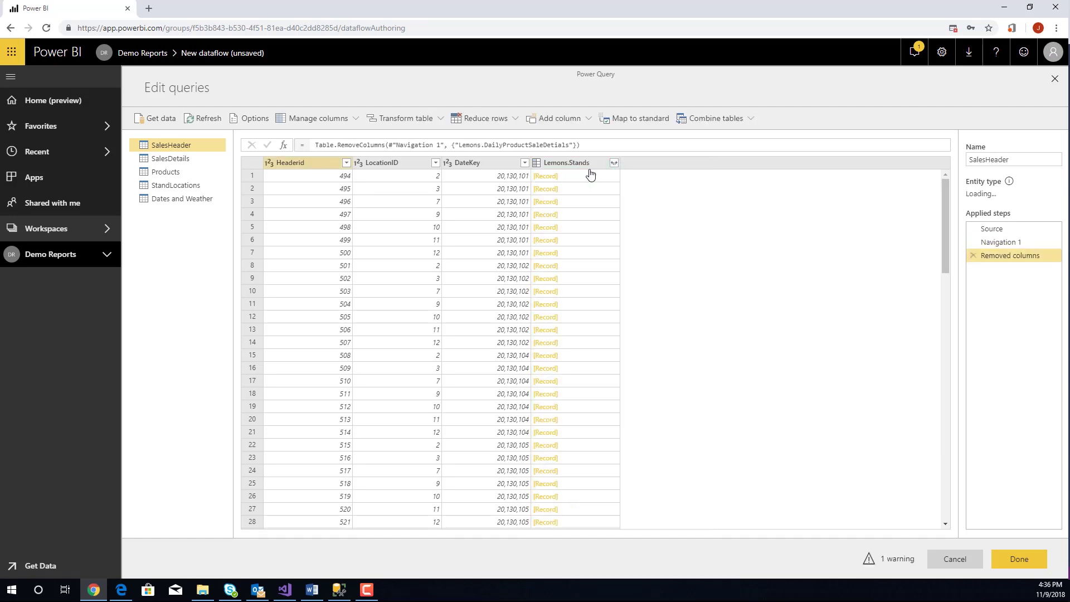
right_click(587, 166)
left_click(612, 178)
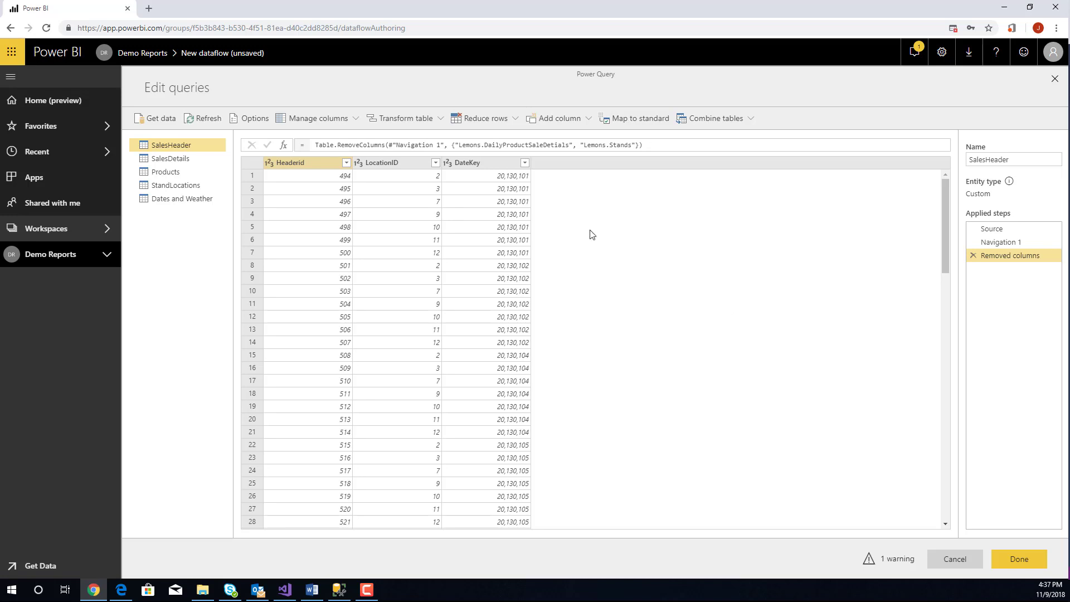
Step: Check the columns of the SalesDetails, Products and StandLocations queries for leftover linked-table columns
left_click(179, 161)
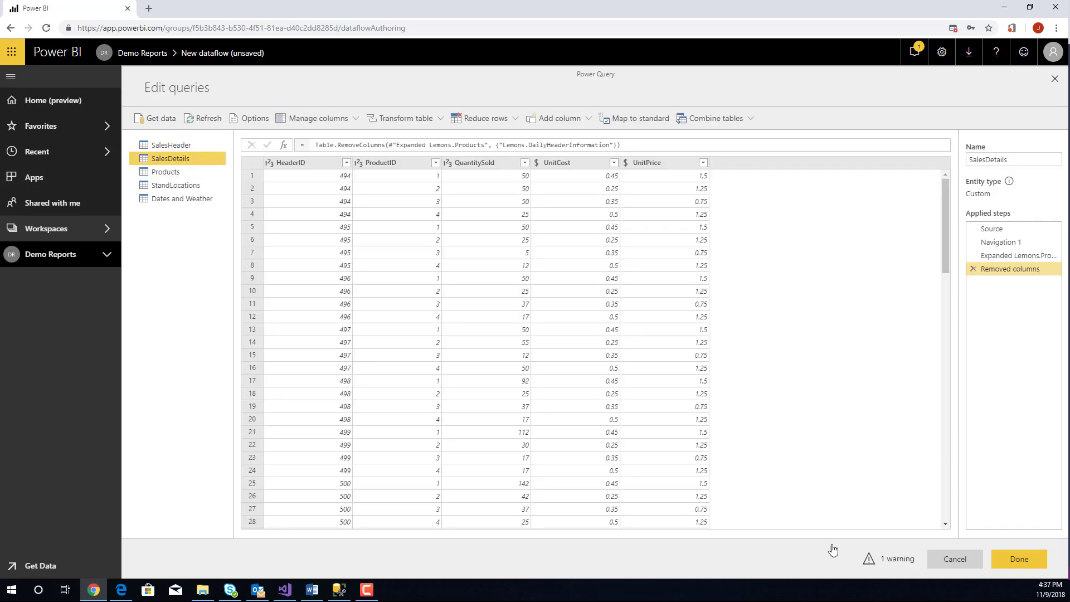
left_click(171, 173)
left_click(167, 195)
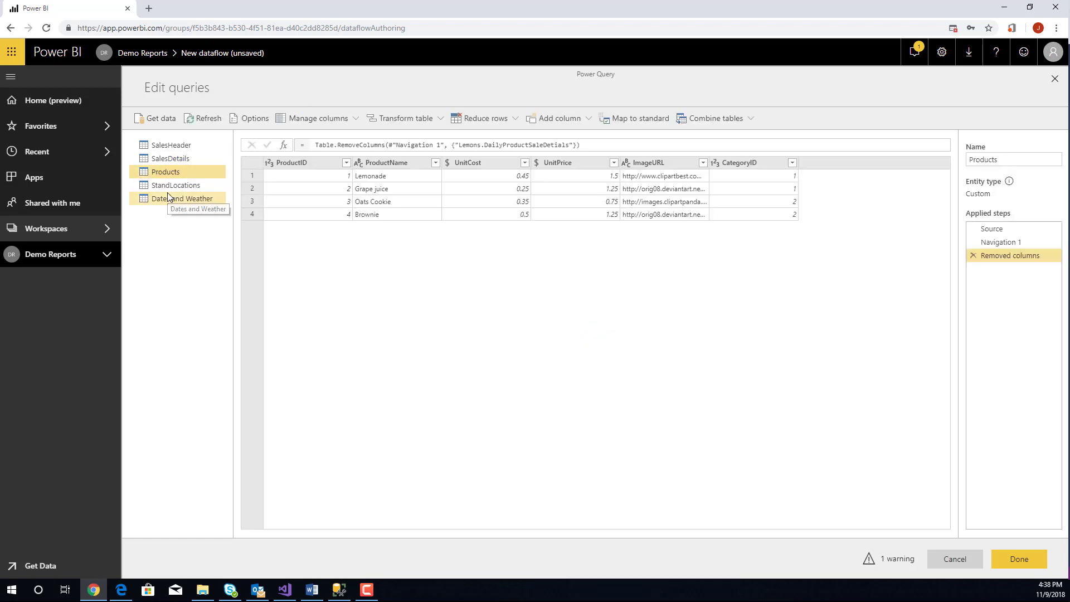
left_click(168, 188)
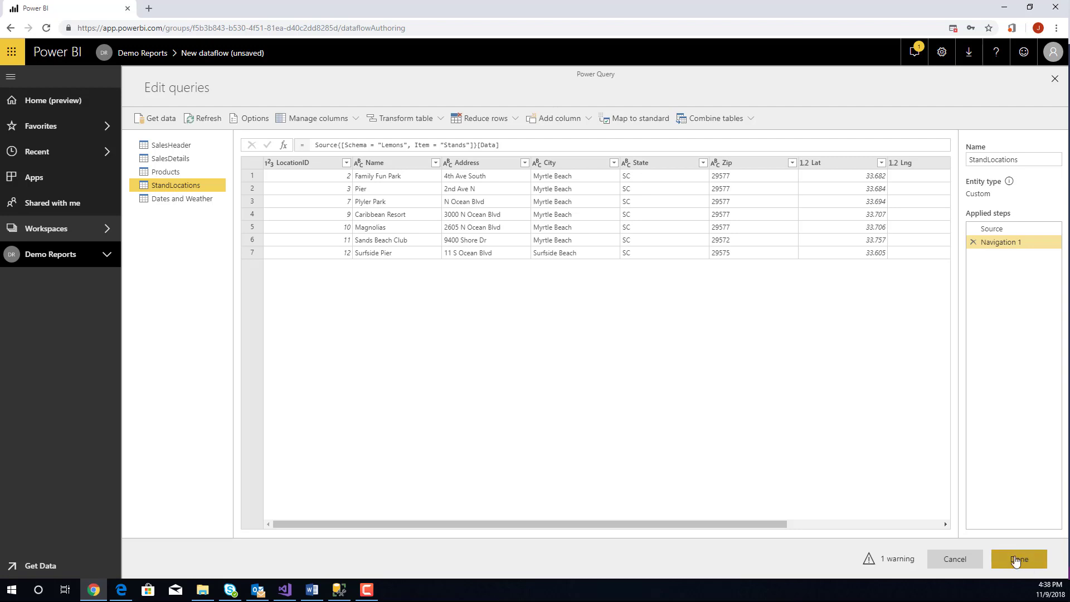
left_click_drag(778, 524, 949, 526)
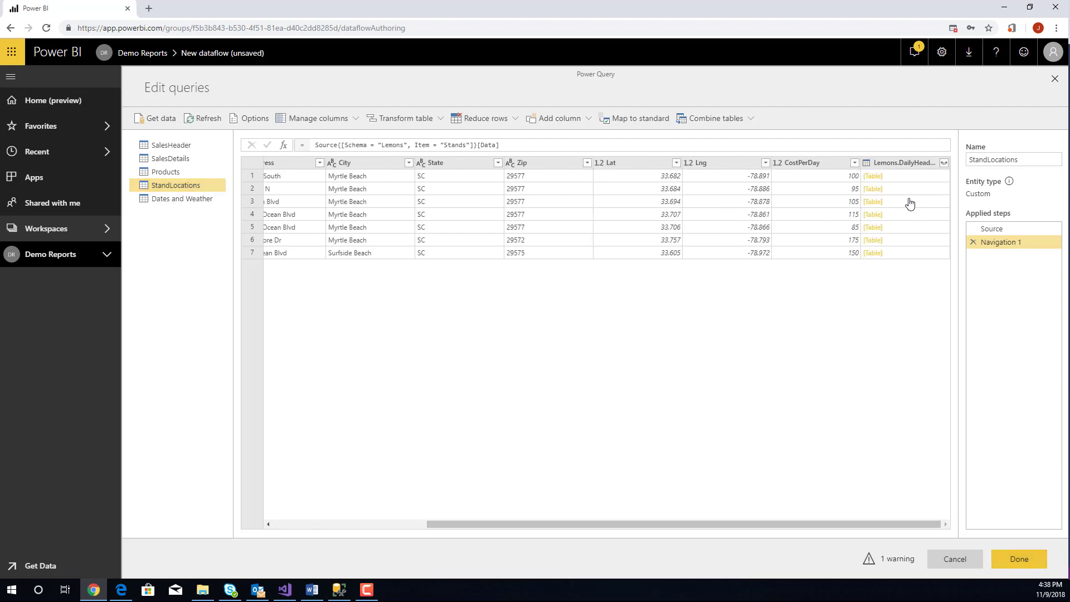
Step: Remove the Lemons.DailyHeaderInformation column from the StandLocations query and finish editing the queries
right_click(904, 162)
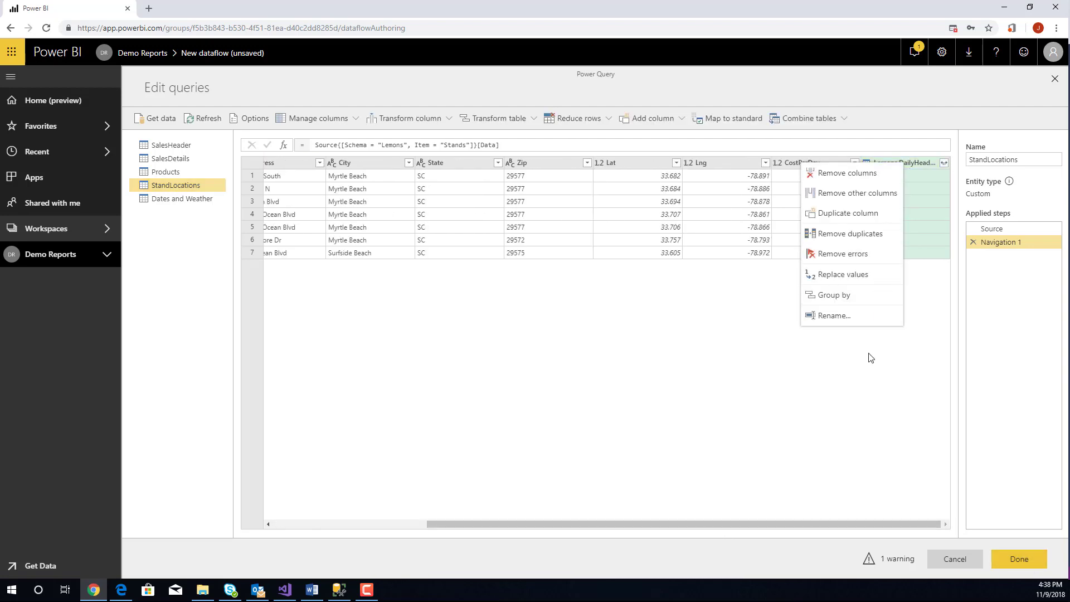
left_click(830, 175)
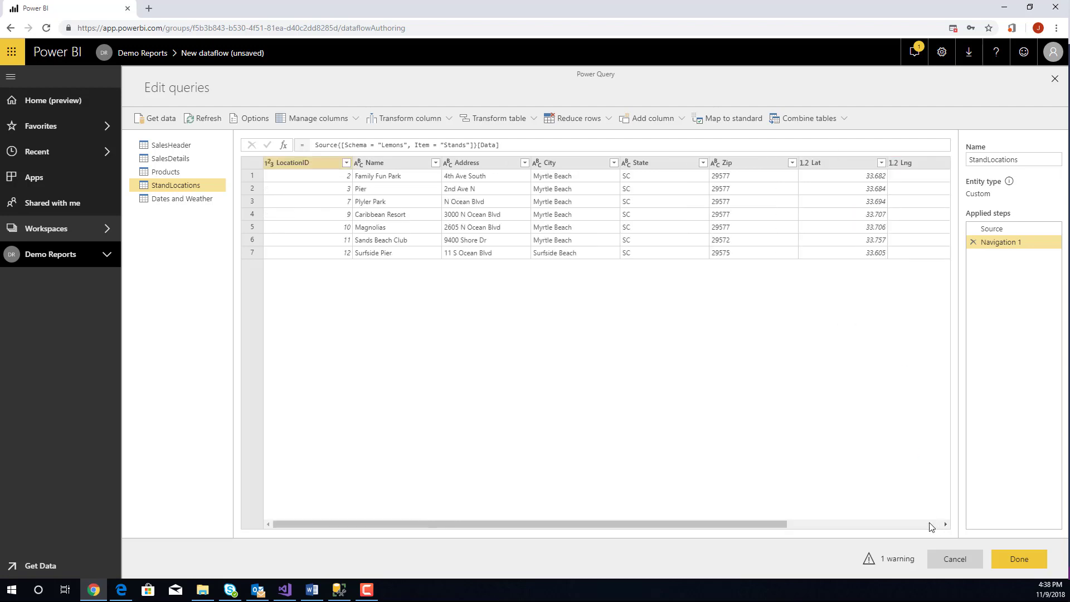
left_click(1022, 564)
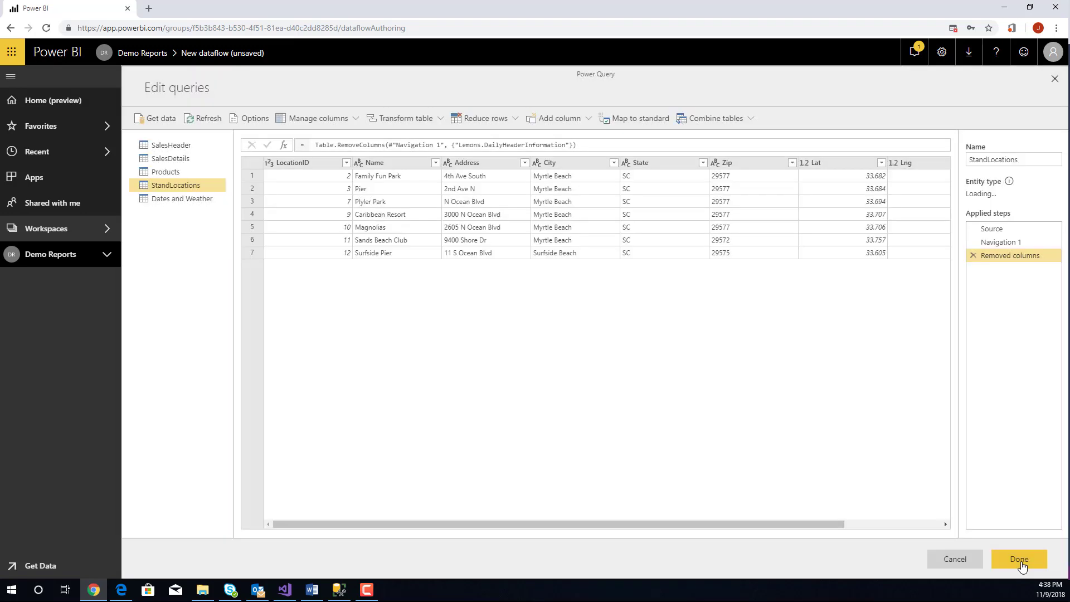
left_click(1020, 560)
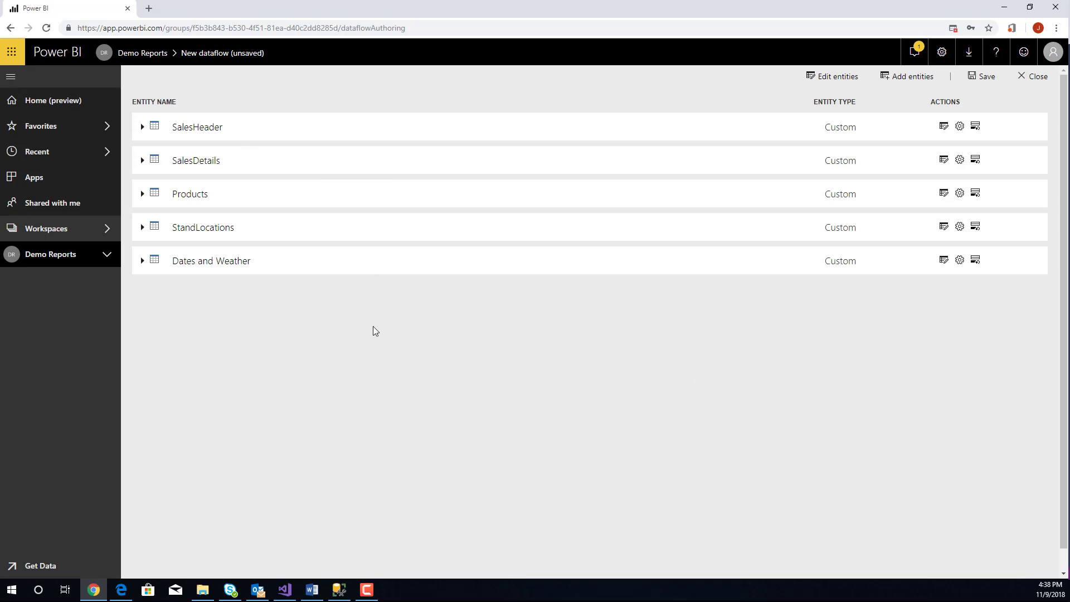
Step: Look over the incremental refresh options and DateTime field choices of the SalesHeader entity without saving any settings
left_click(975, 128)
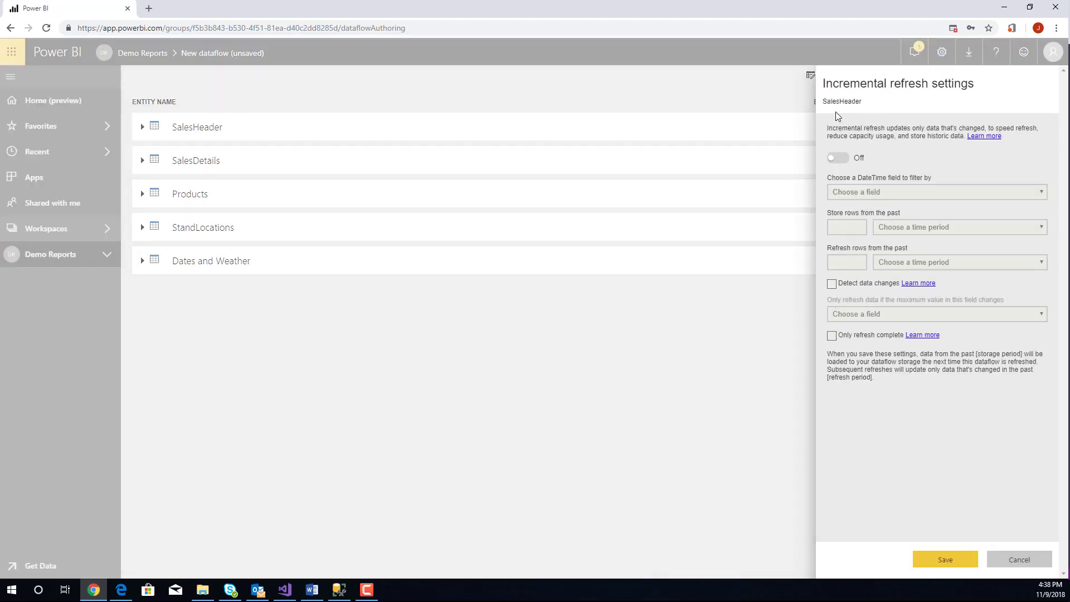
left_click(837, 159)
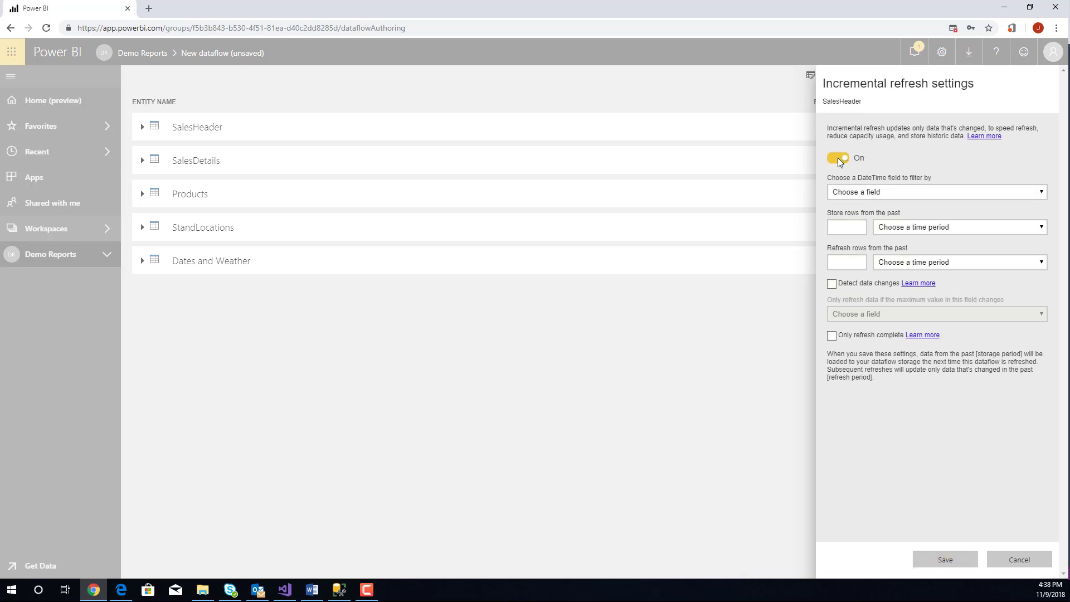
left_click(937, 195)
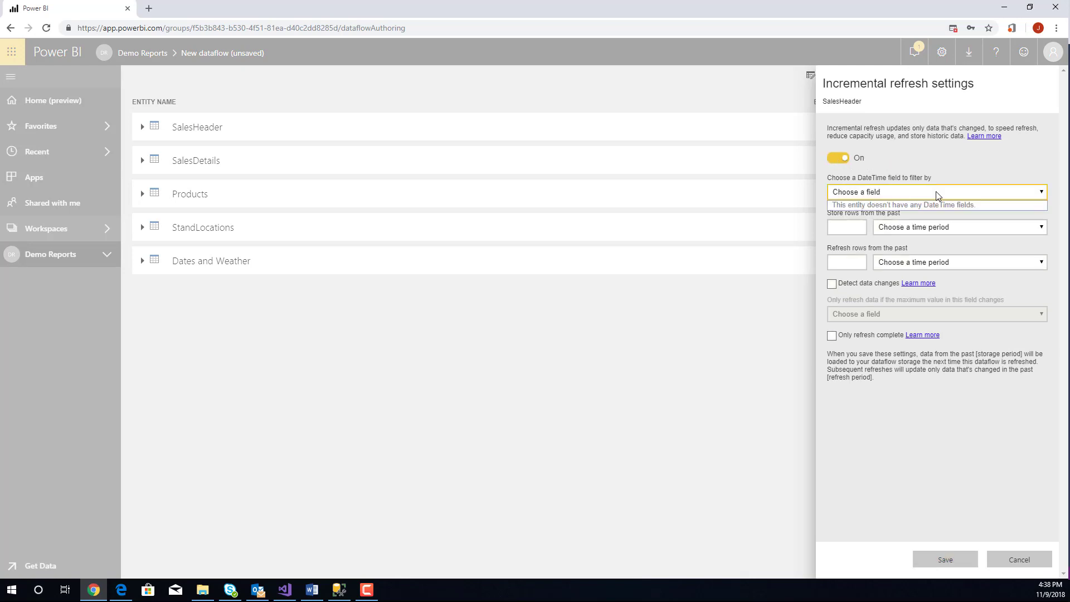
left_click(951, 166)
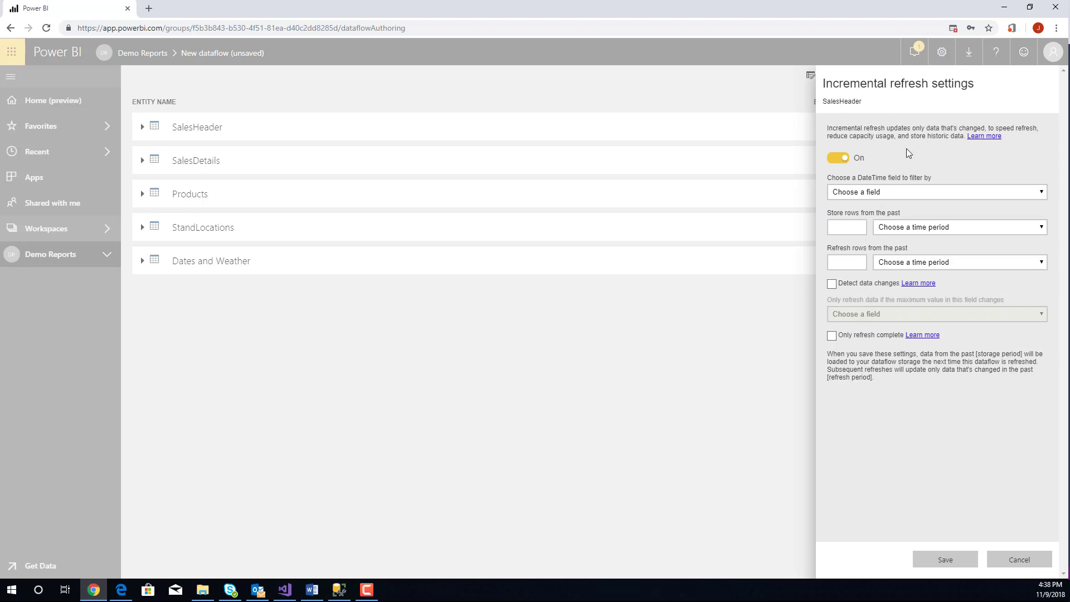
left_click(1011, 561)
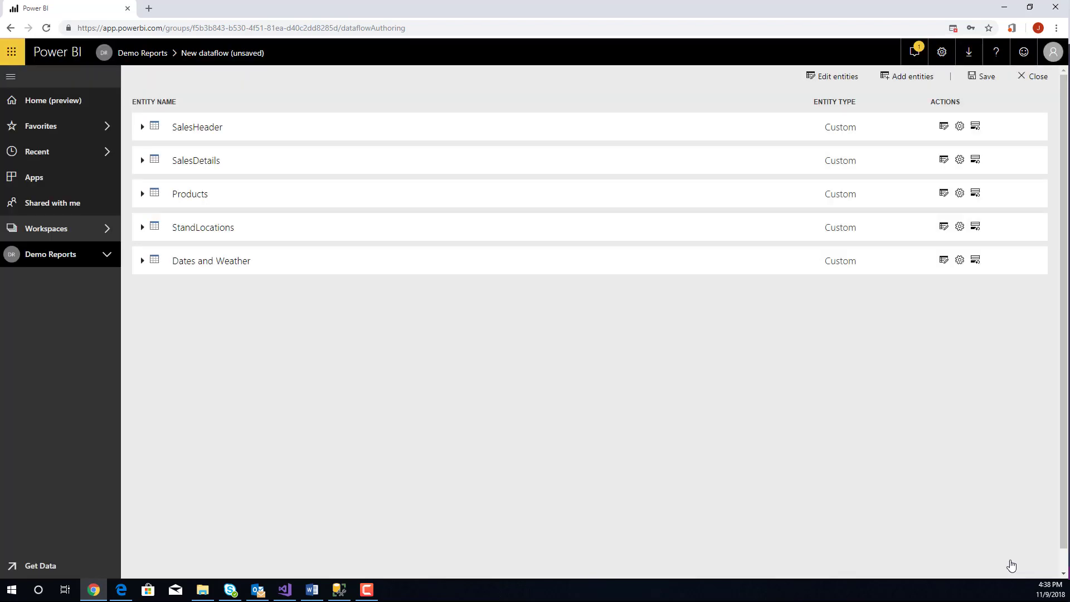
Step: Save the dataflow under the name Lemonade Sales DataFlow, without a description
left_click(974, 80)
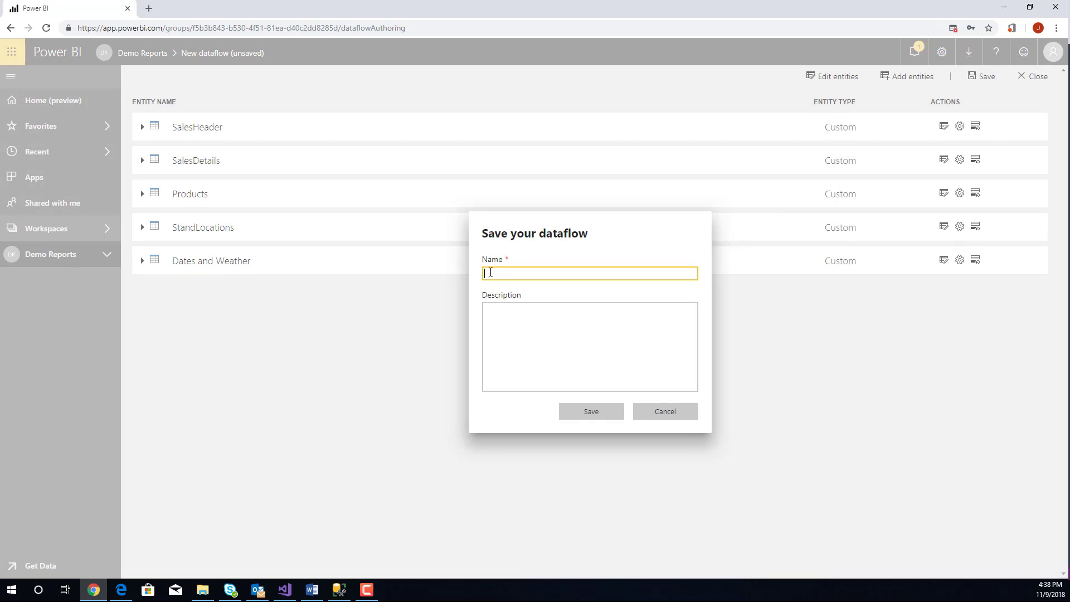
type("Lemon ade Sales DataFlow")
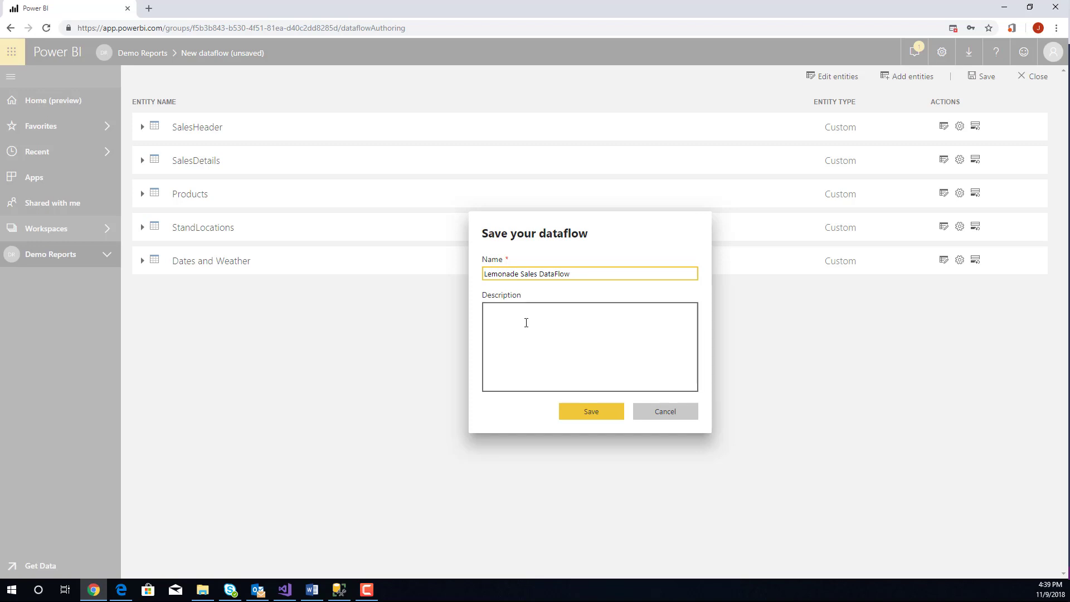
left_click(591, 413)
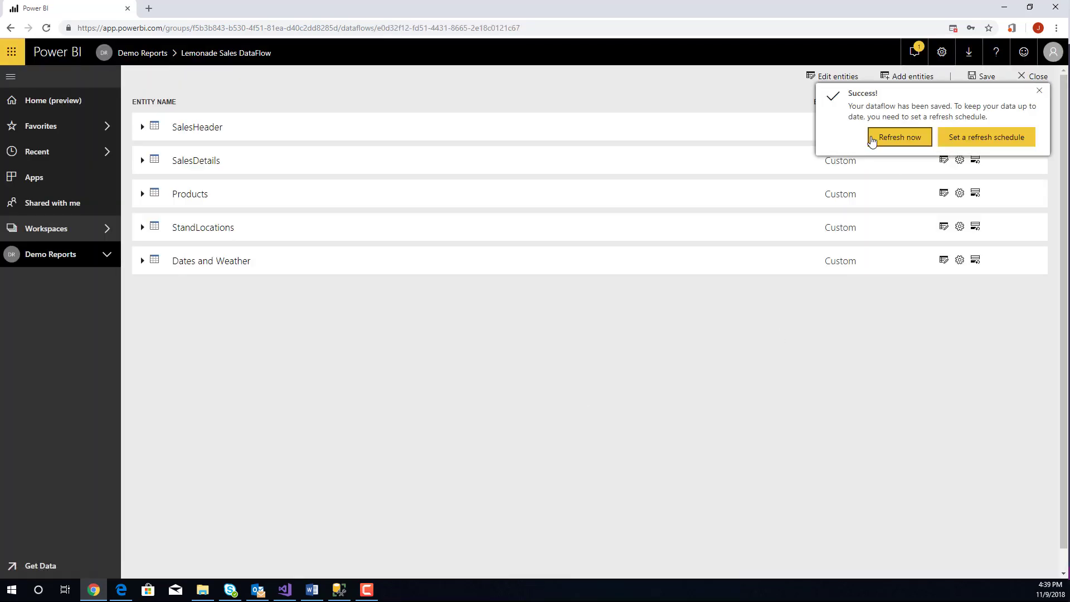
Step: Refresh the saved dataflow immediately and return to the workspace's list of dataflows
left_click(902, 137)
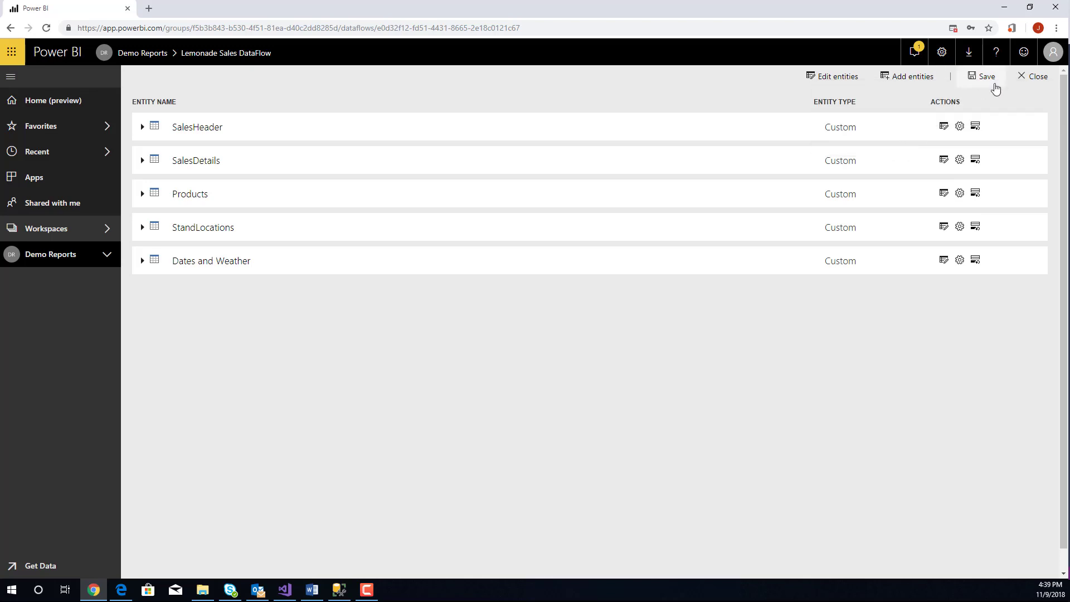
left_click(1038, 78)
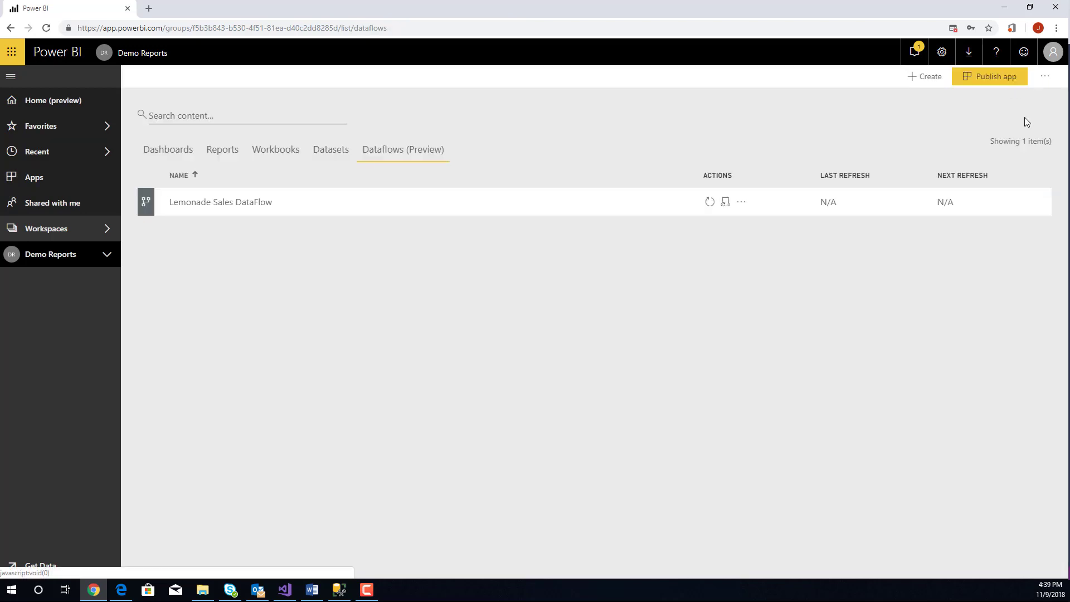
left_click(712, 211)
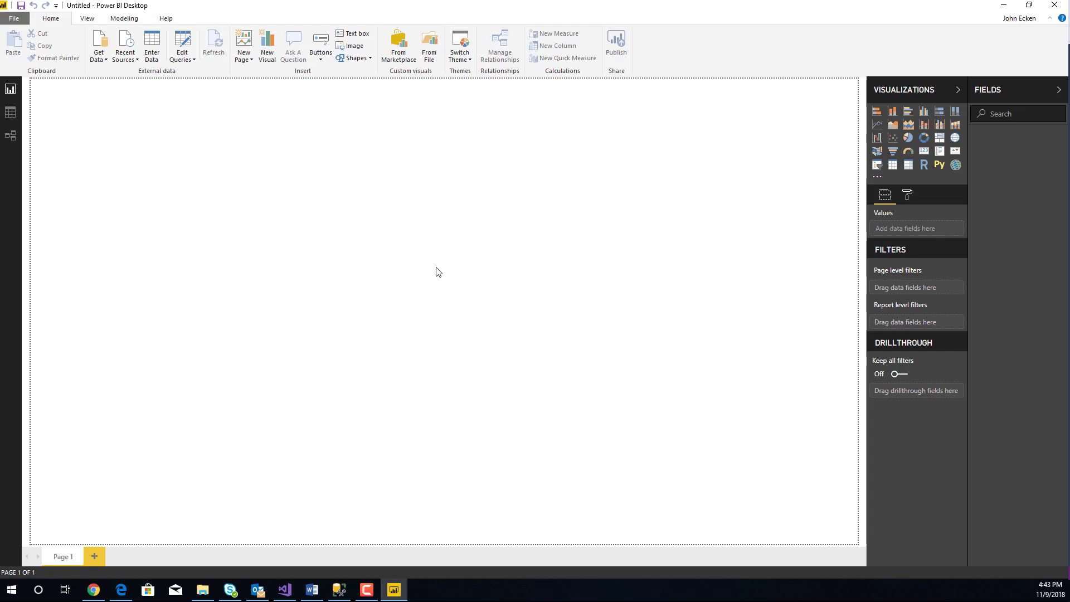
Step: Switch to Power BI Desktop and connect the blank report to Power BI dataflows (Beta) as its data source
left_click(103, 40)
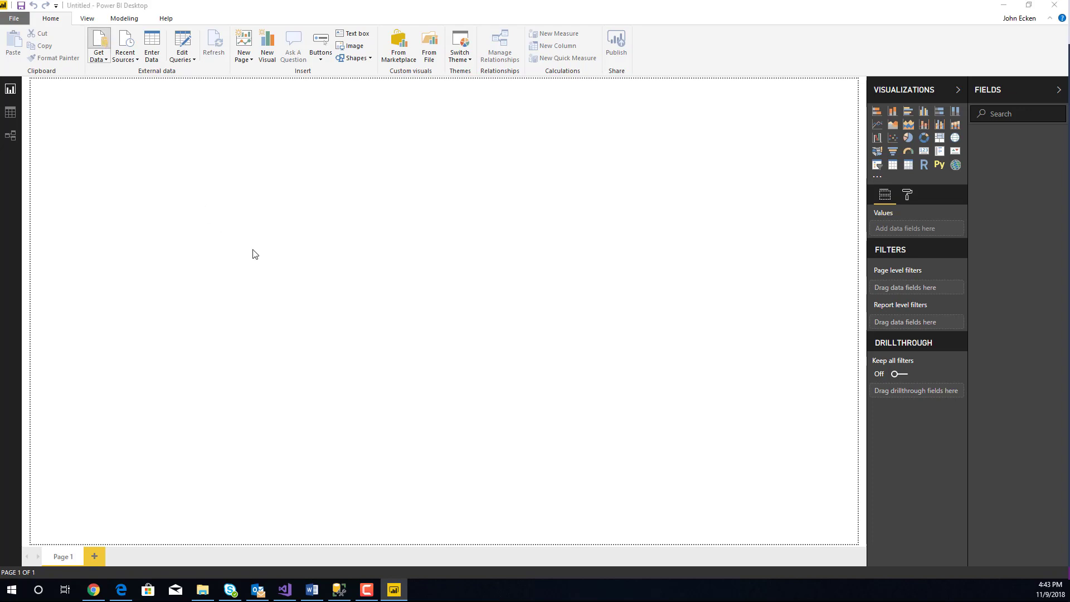
left_click(403, 222)
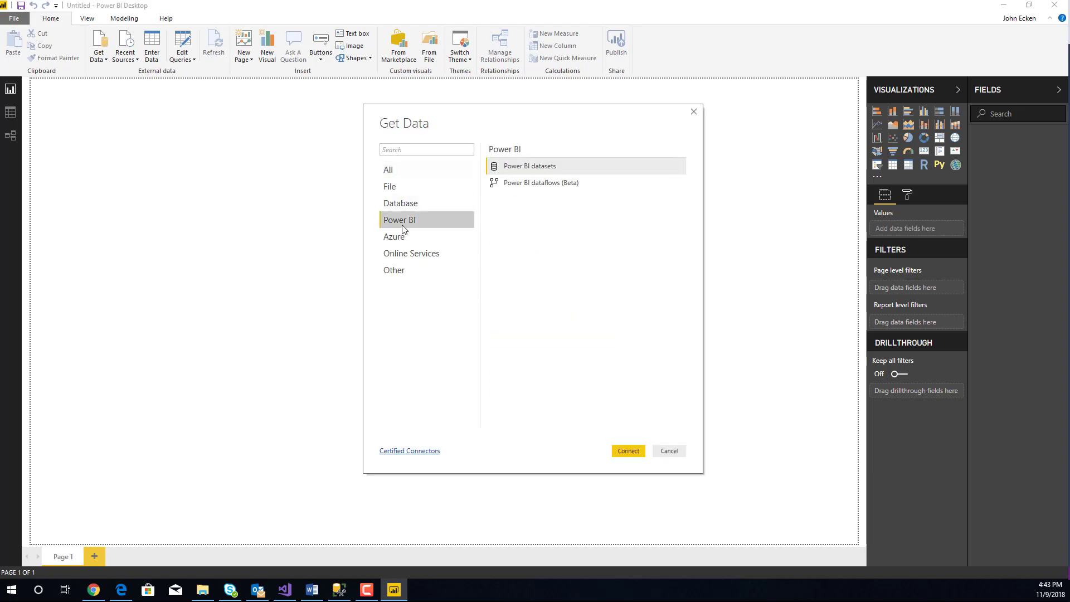
left_click(509, 183)
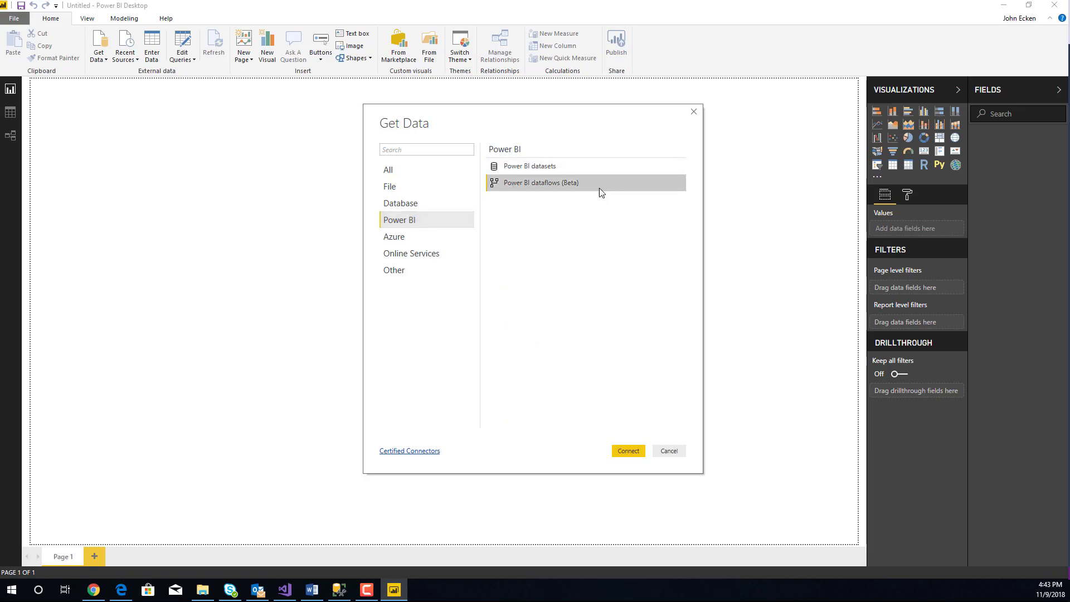
left_click(628, 451)
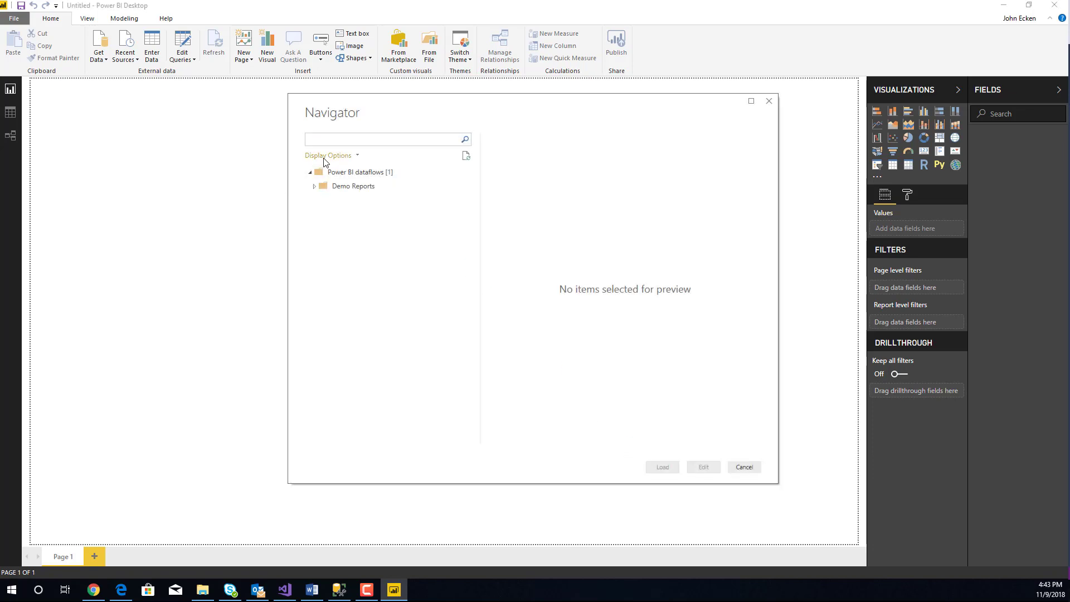
Step: Select all five tables of Lemonade Sales DataFlow in the Demo Reports workspace and open them for editing in Power Query
left_click(310, 172)
left_click(315, 187)
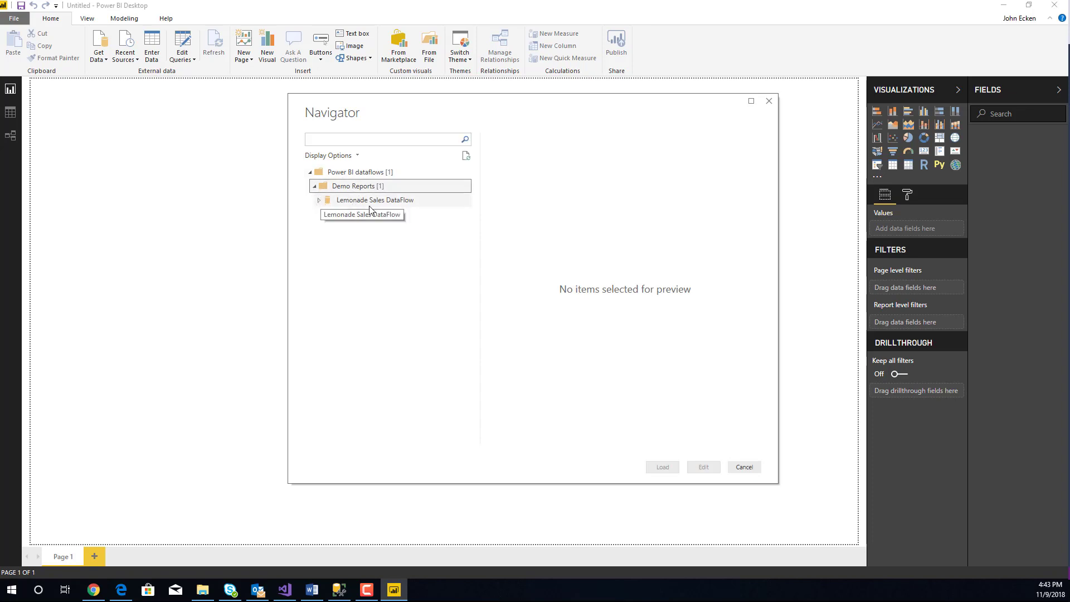
left_click(321, 202)
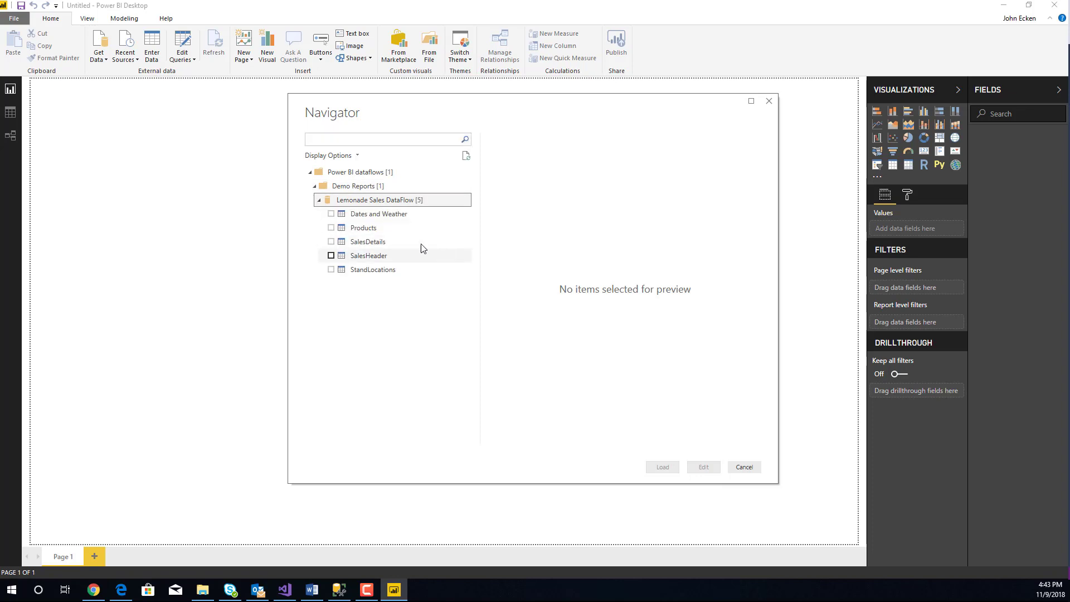
left_click(330, 215)
left_click(331, 228)
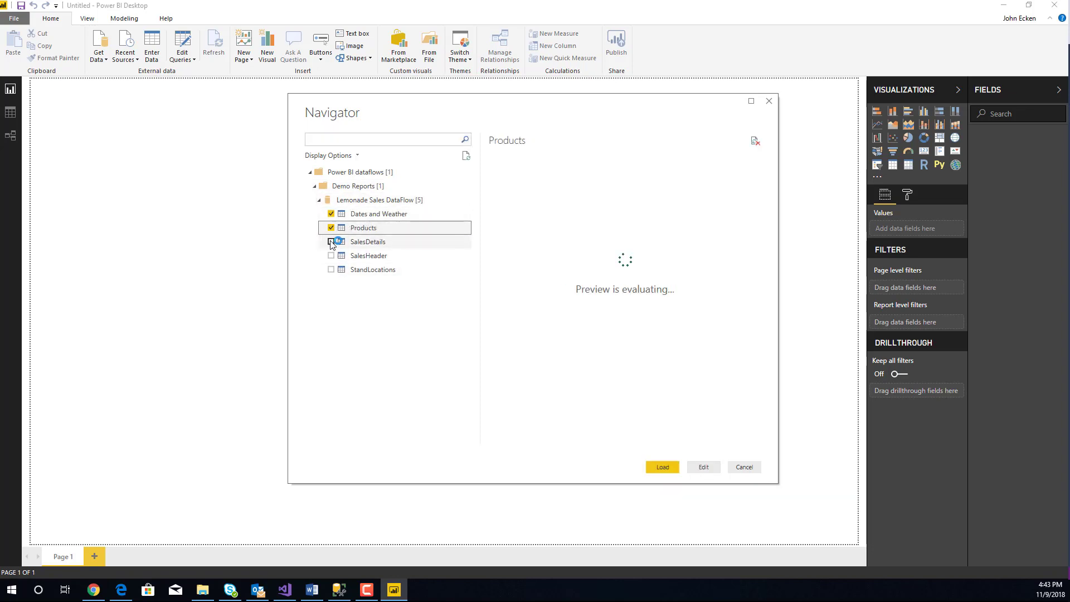
left_click(331, 242)
left_click(331, 256)
left_click(331, 270)
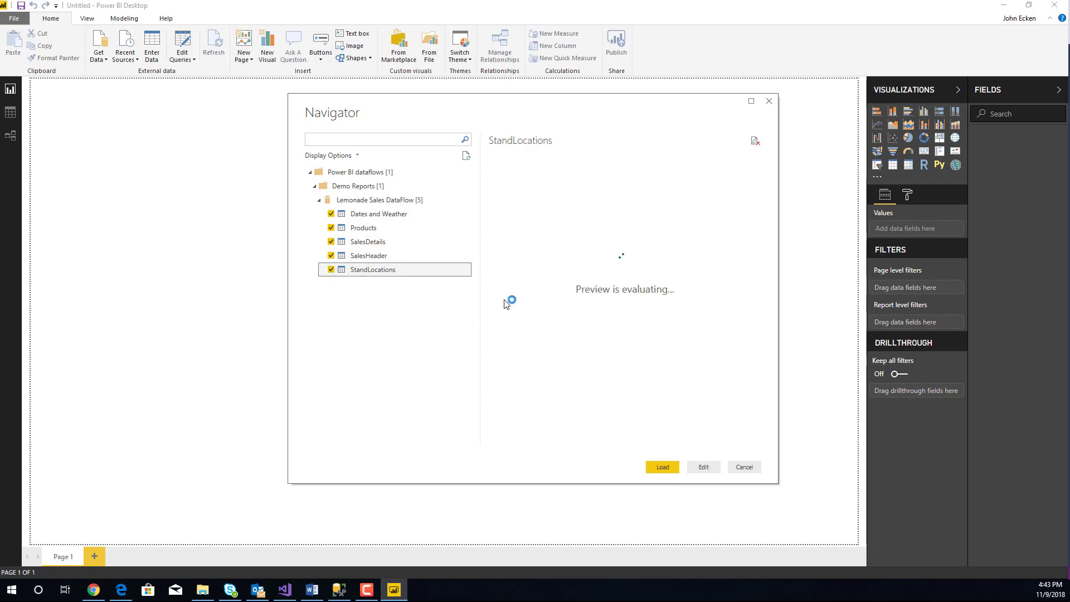
left_click(704, 468)
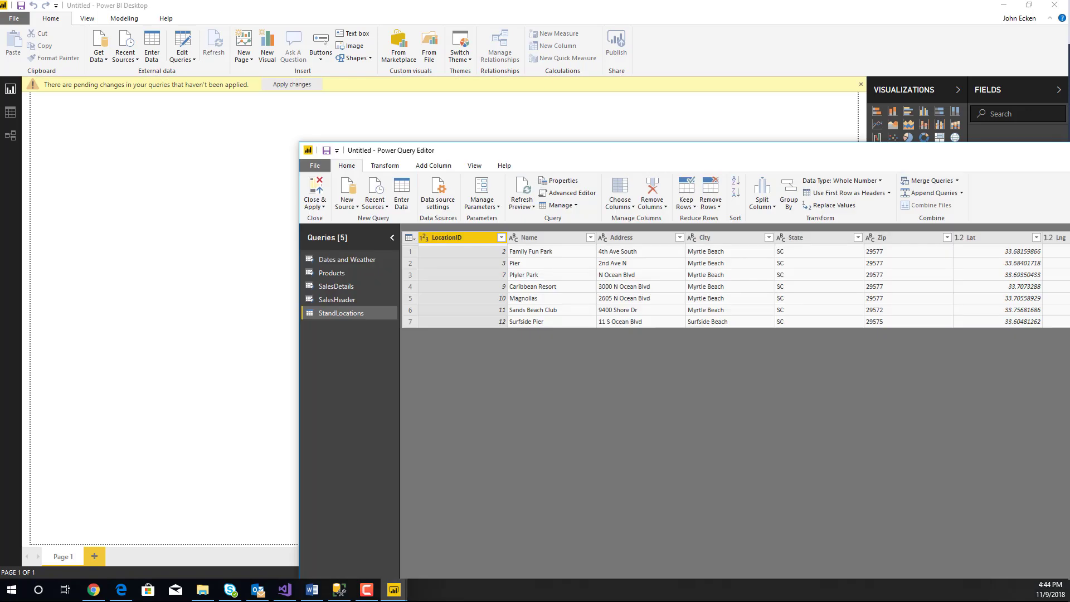
Step: Remove the CostPerDay column from the StandLocations query, then close the query editor and apply the changes
left_click_drag(533, 166, 277, 66)
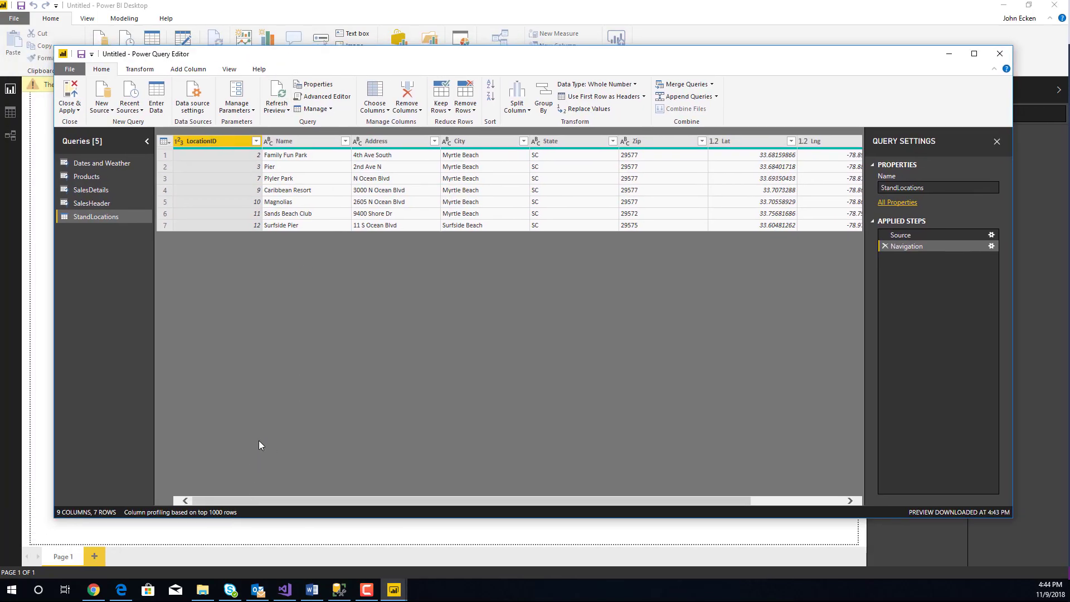
left_click(486, 144)
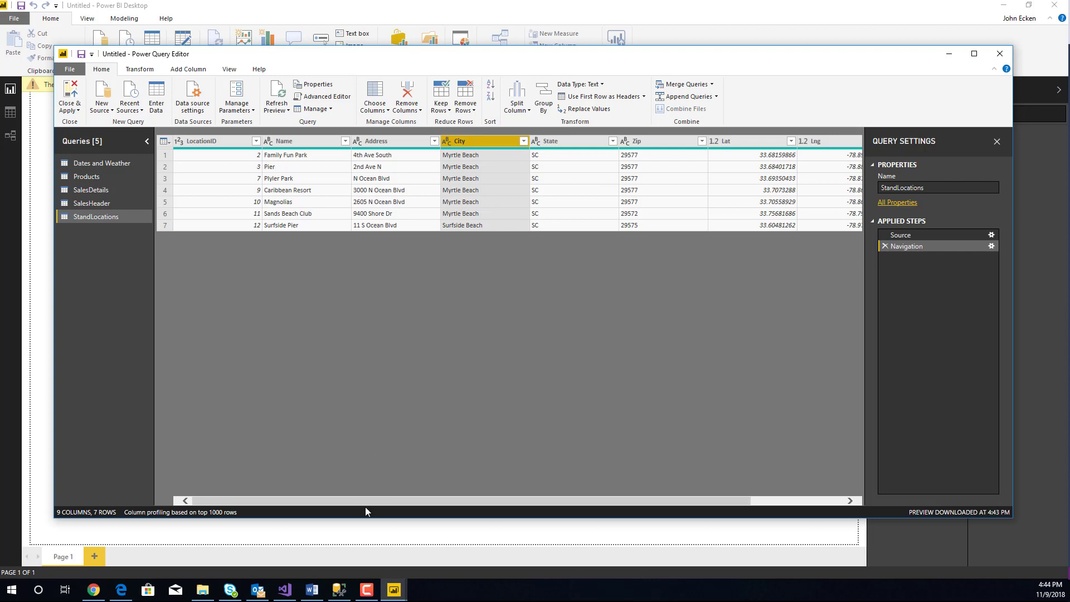
left_click_drag(360, 500, 702, 520)
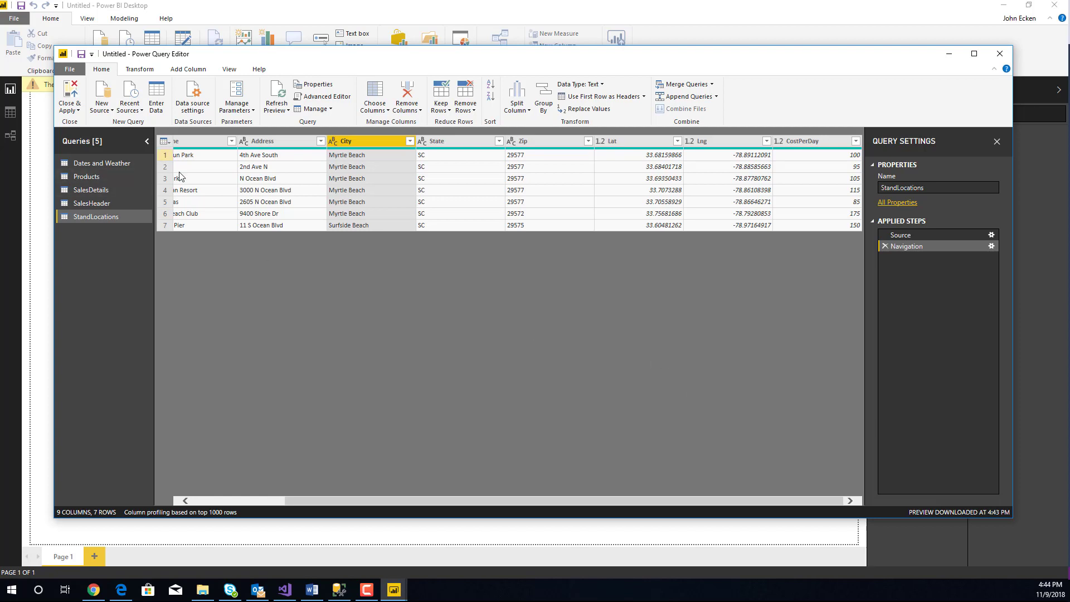
right_click(796, 143)
left_click(827, 165)
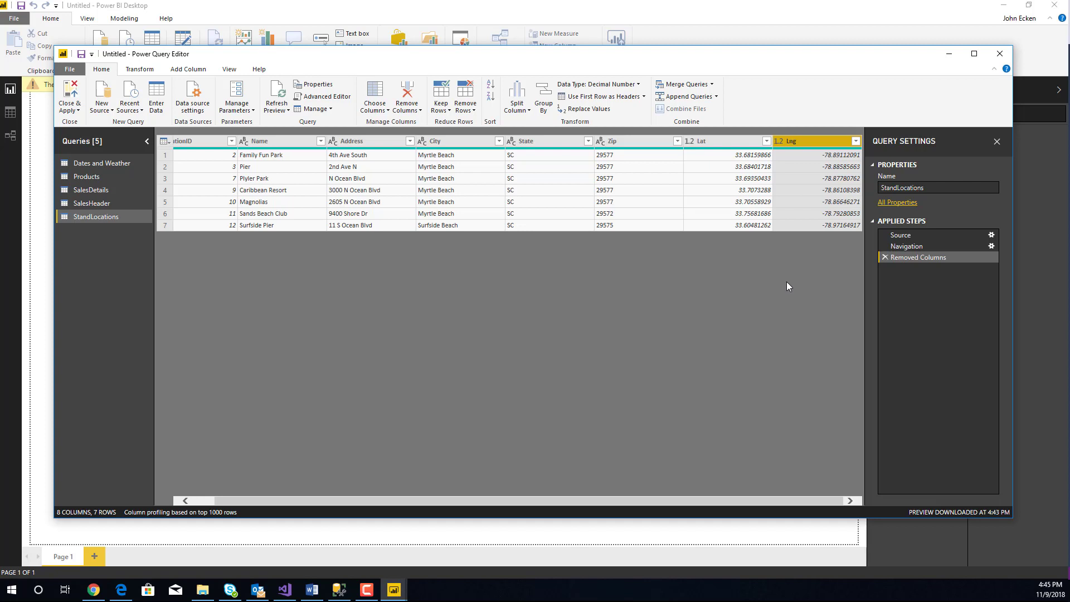
left_click(996, 54)
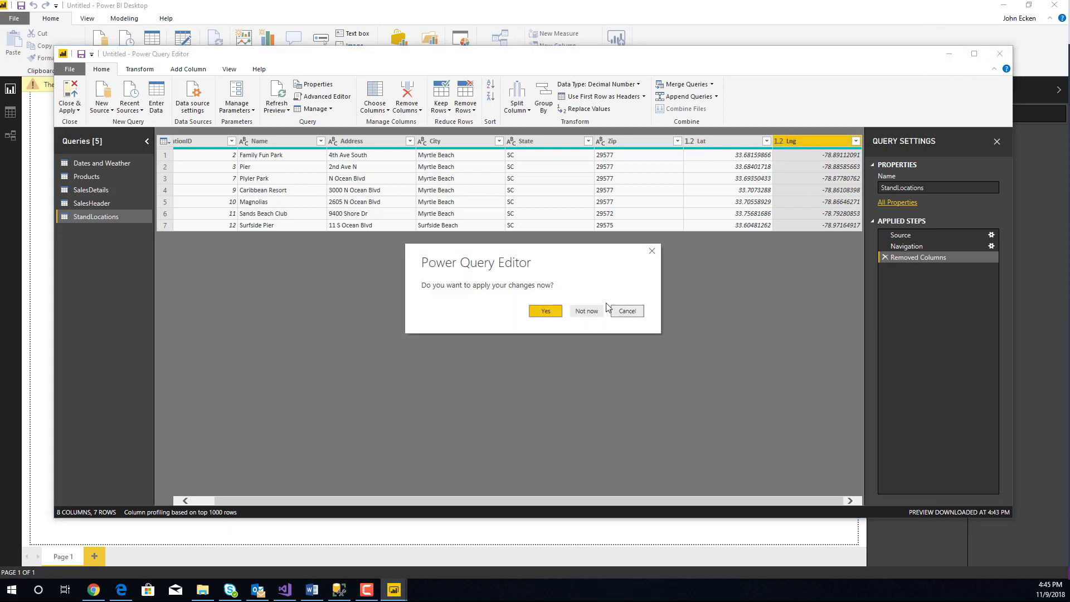
left_click(543, 313)
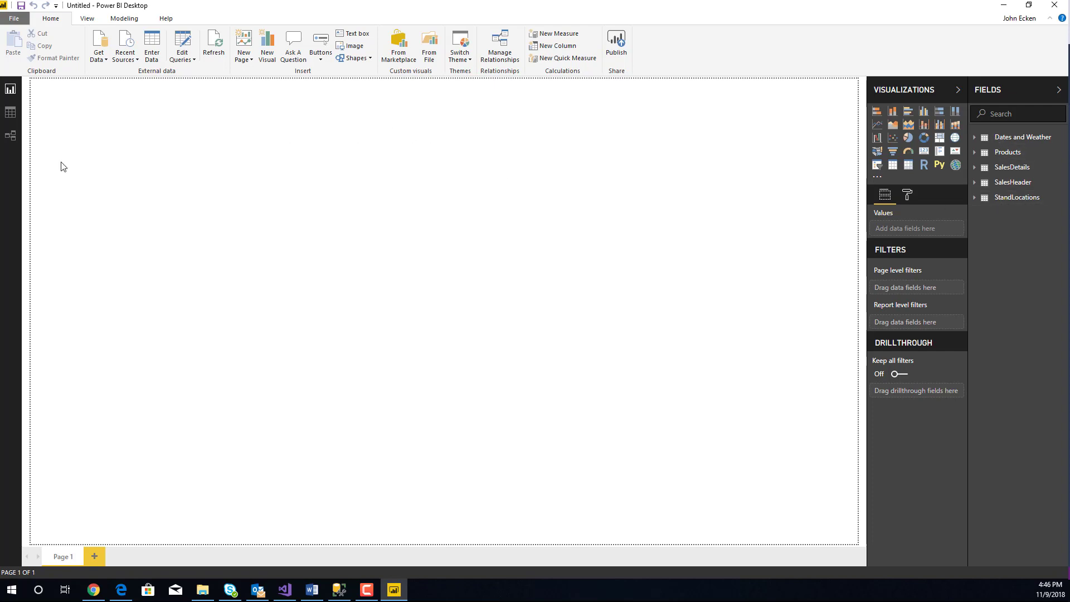
Step: Sort the Month column of the Dates and Weather table by the MonthSort column
left_click(10, 135)
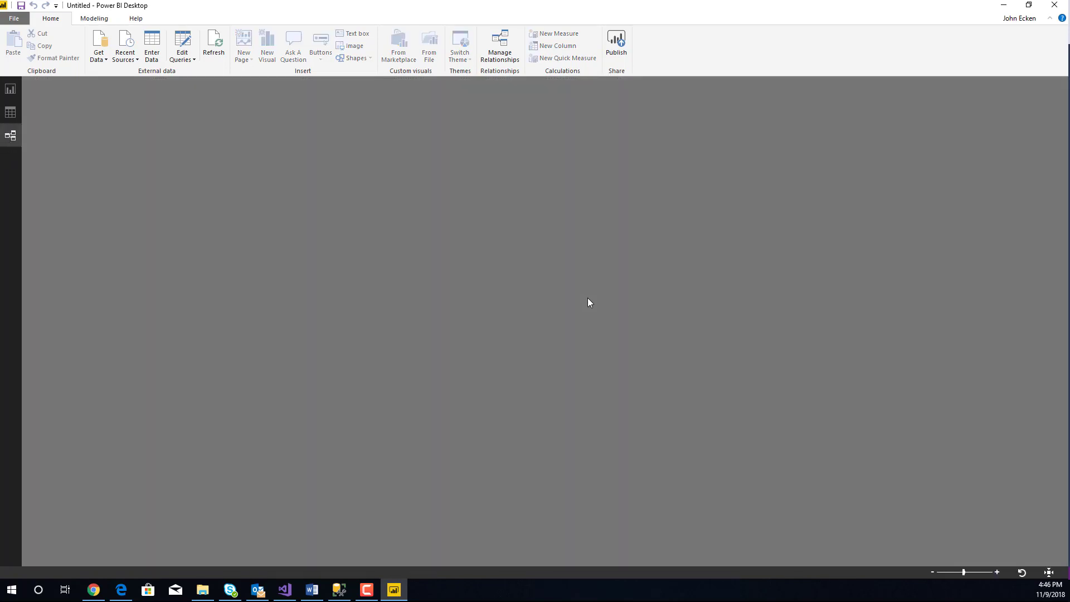
left_click(10, 112)
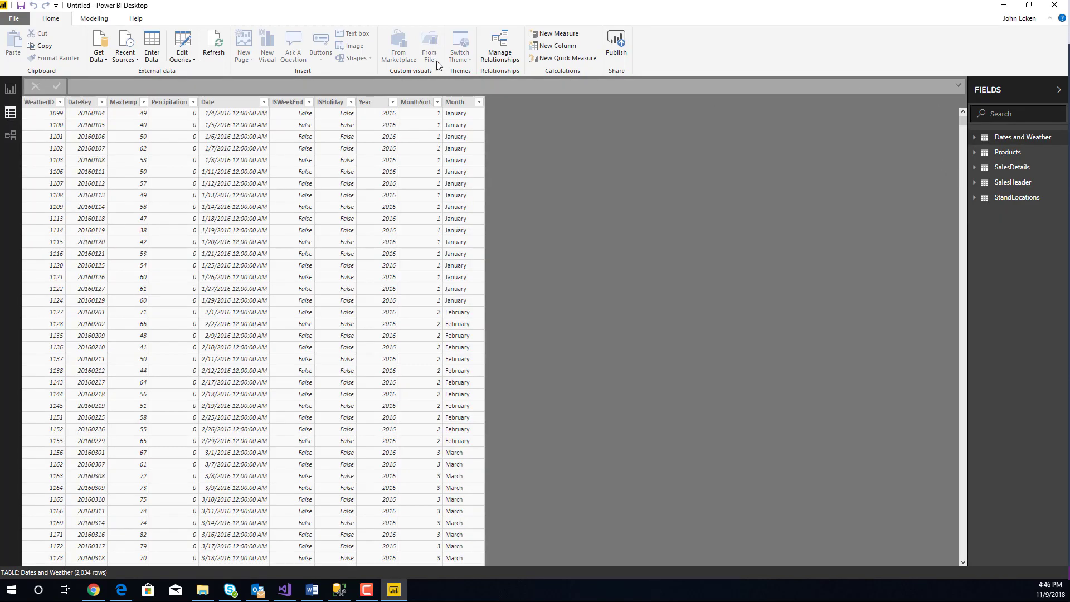
left_click(463, 102)
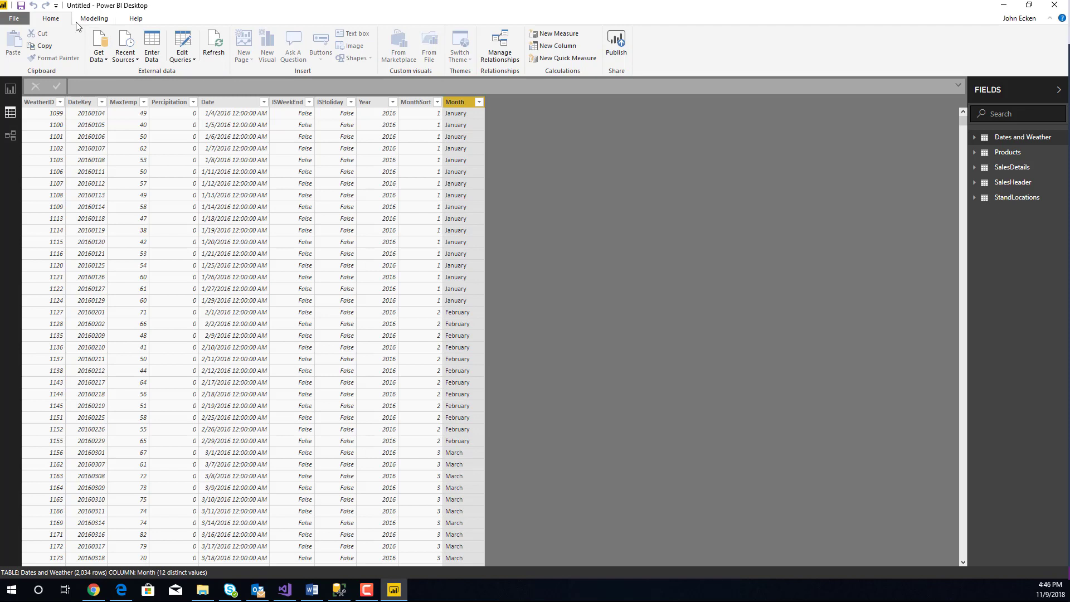
left_click(93, 18)
left_click(183, 57)
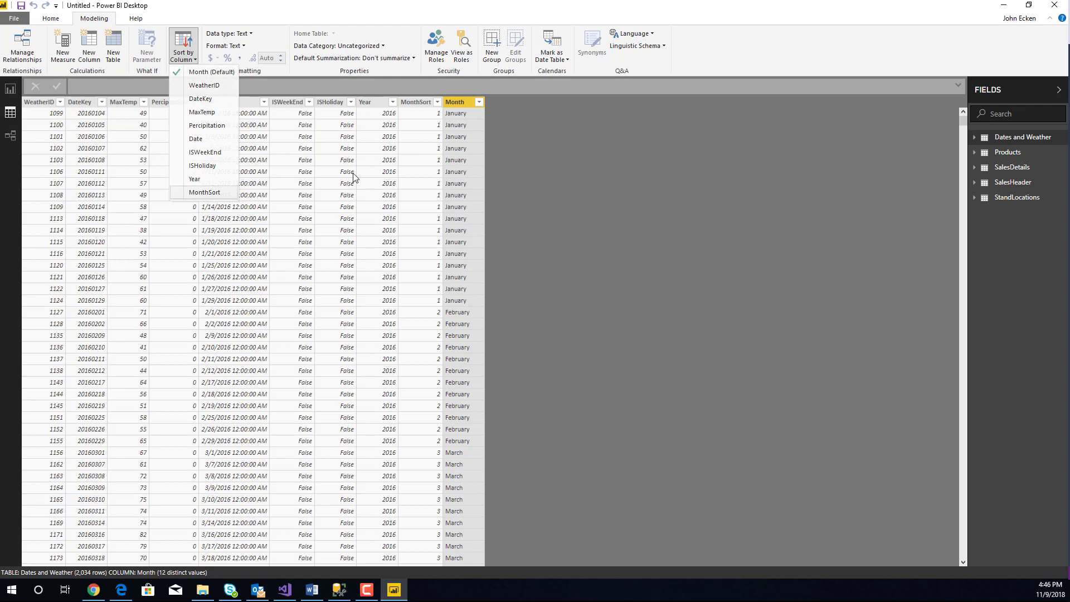
left_click(204, 193)
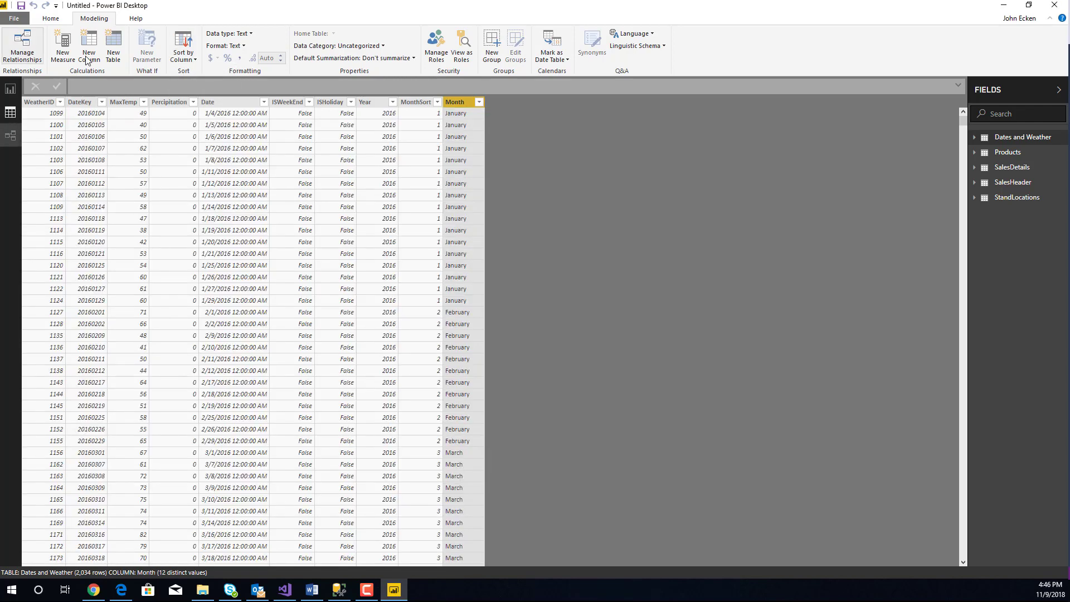